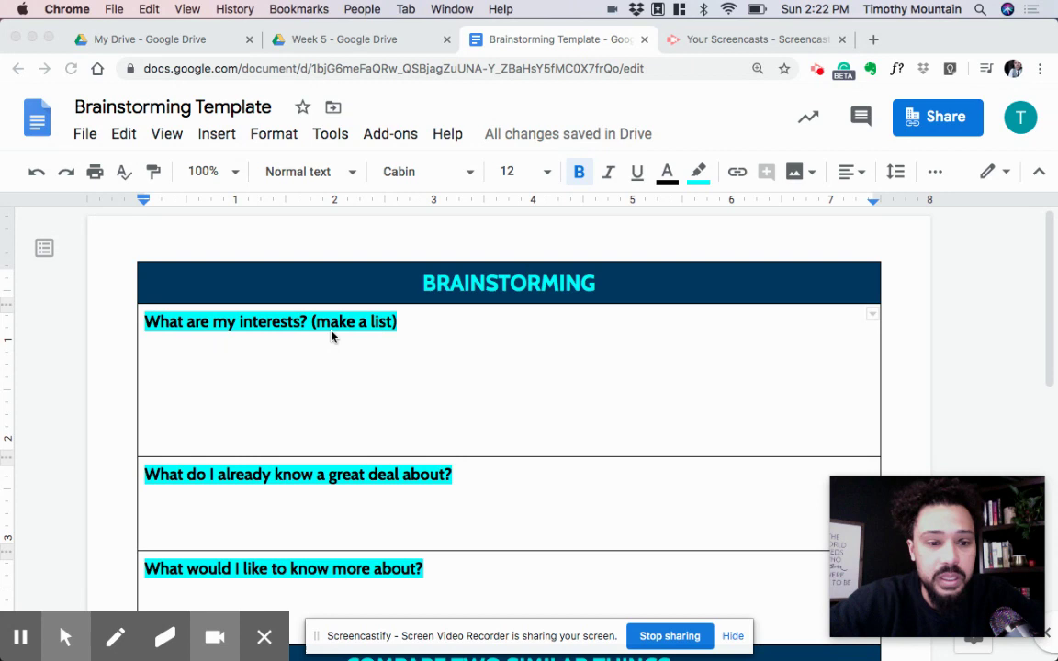
Step: Under "What are my interests?", list "books, shakespeare", "shoes" and "rap" on separate lines
left_click(272, 351)
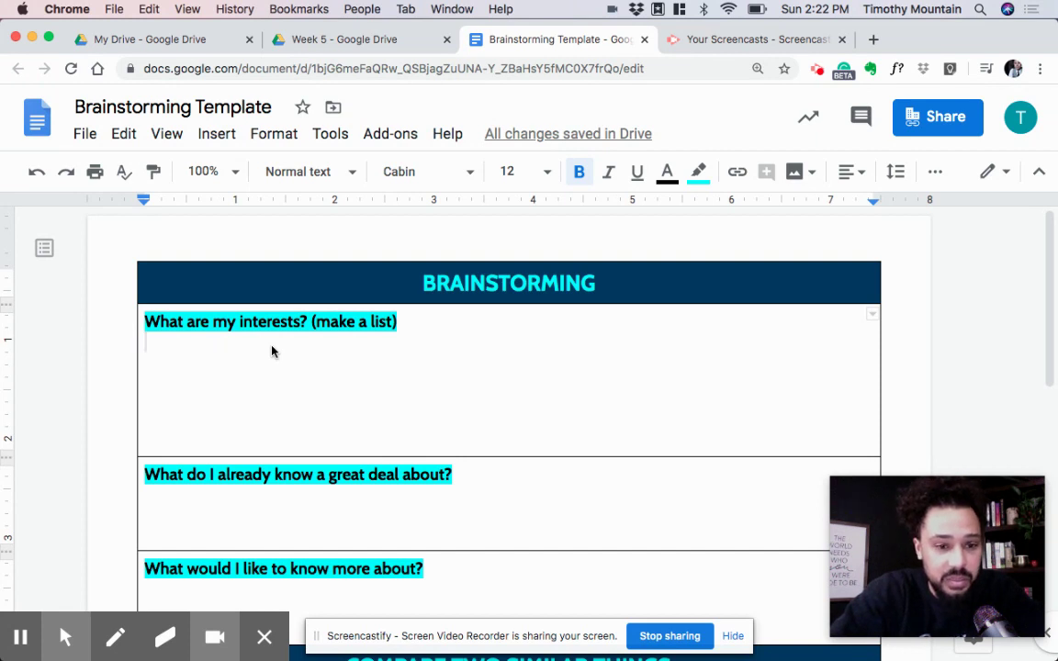
type("books")
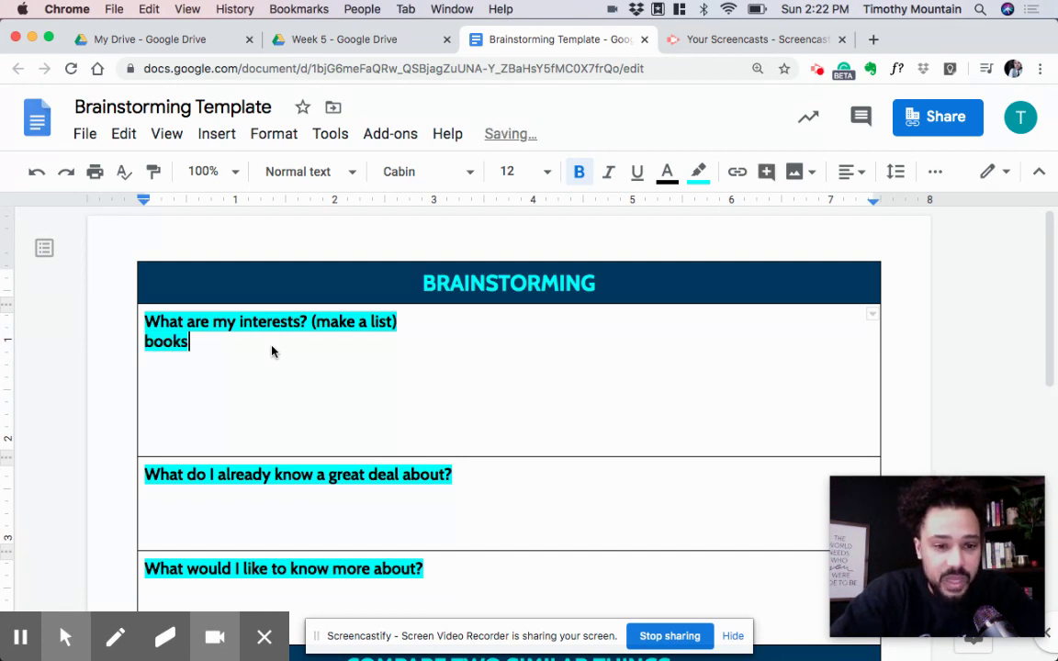
type(", ")
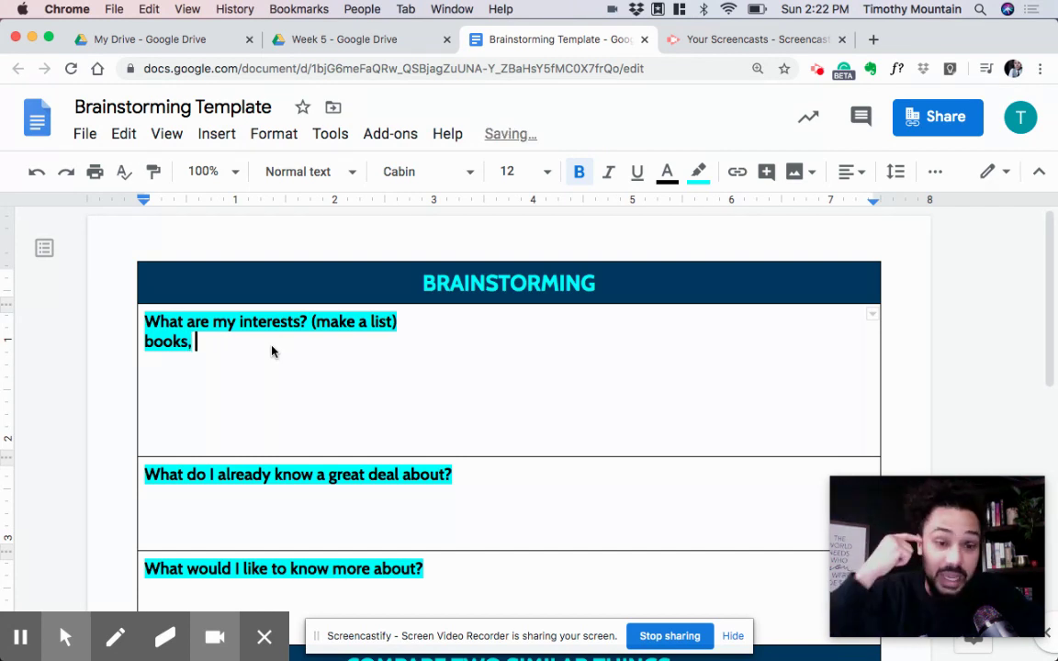
type("shakespeare")
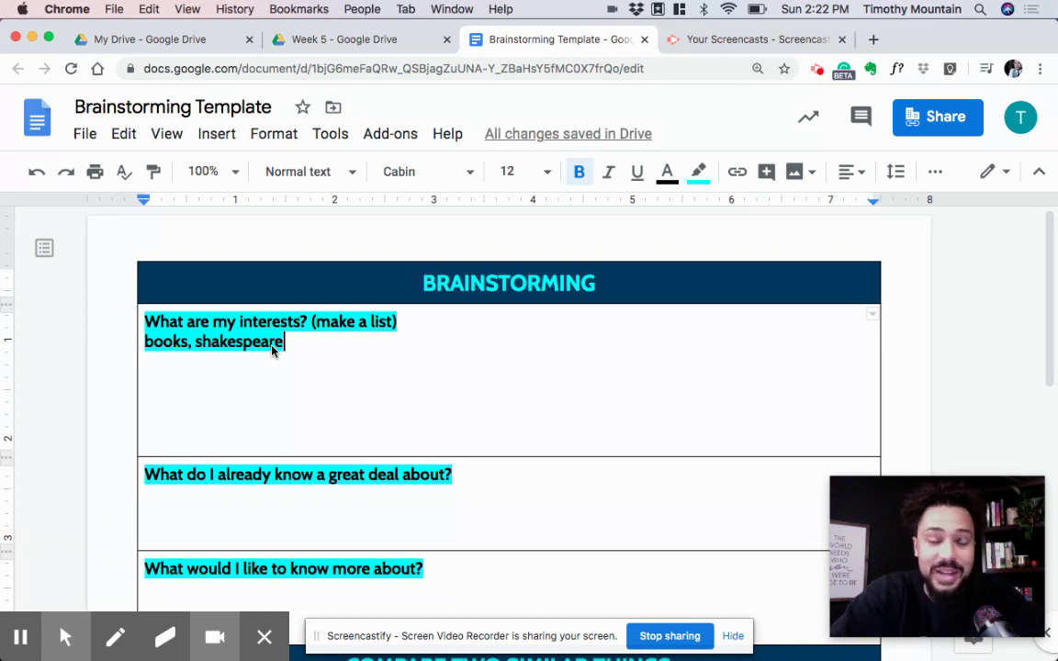
key("Return")
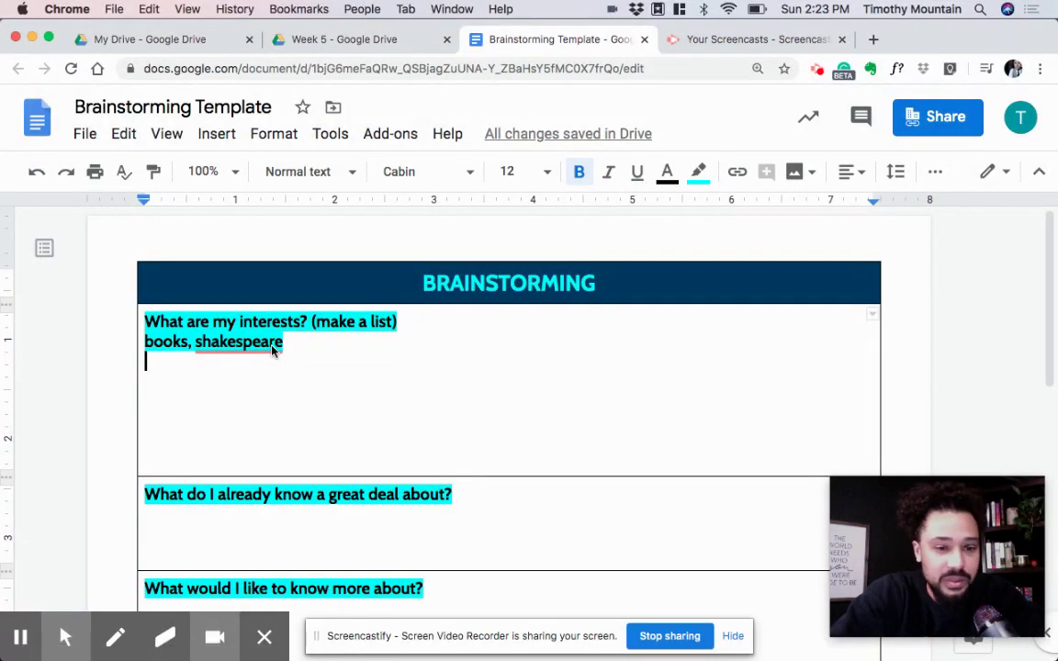
type("shoes")
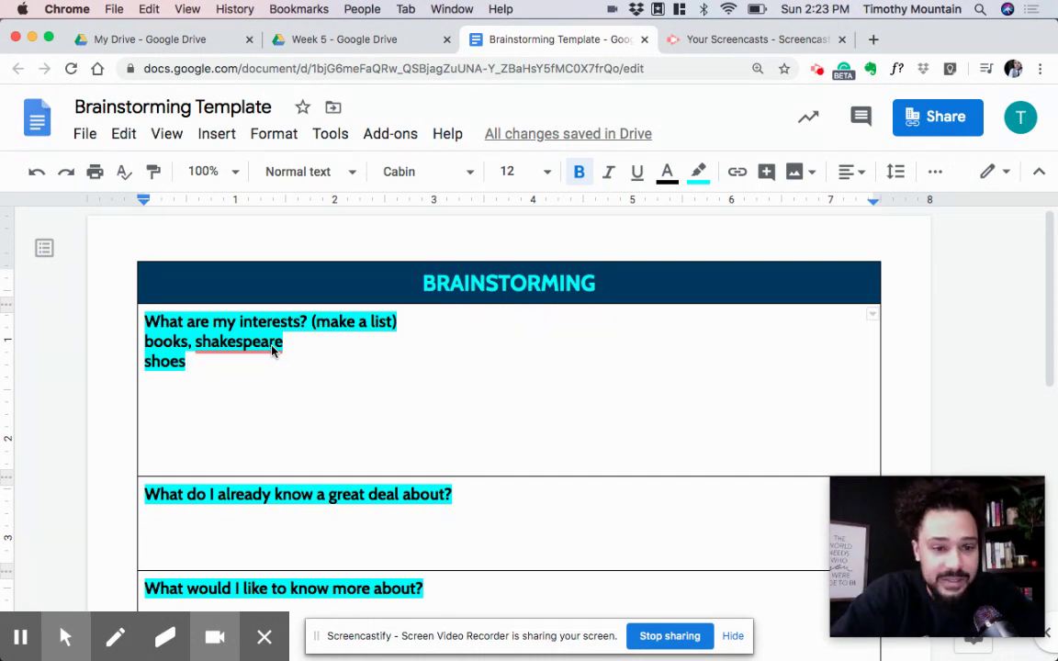
key("Return")
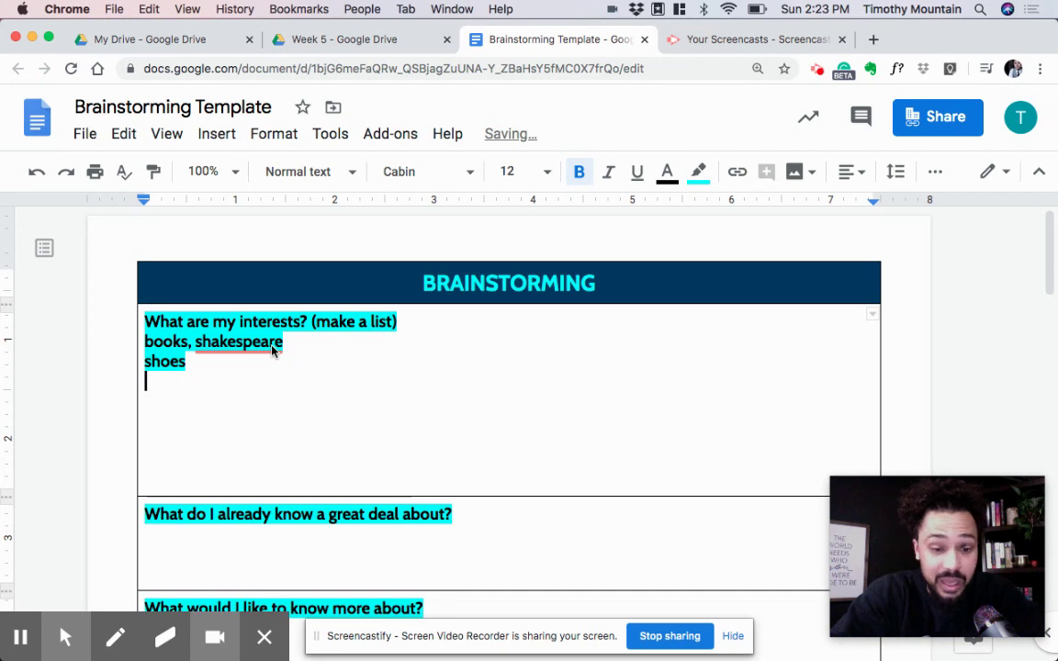
type("rap")
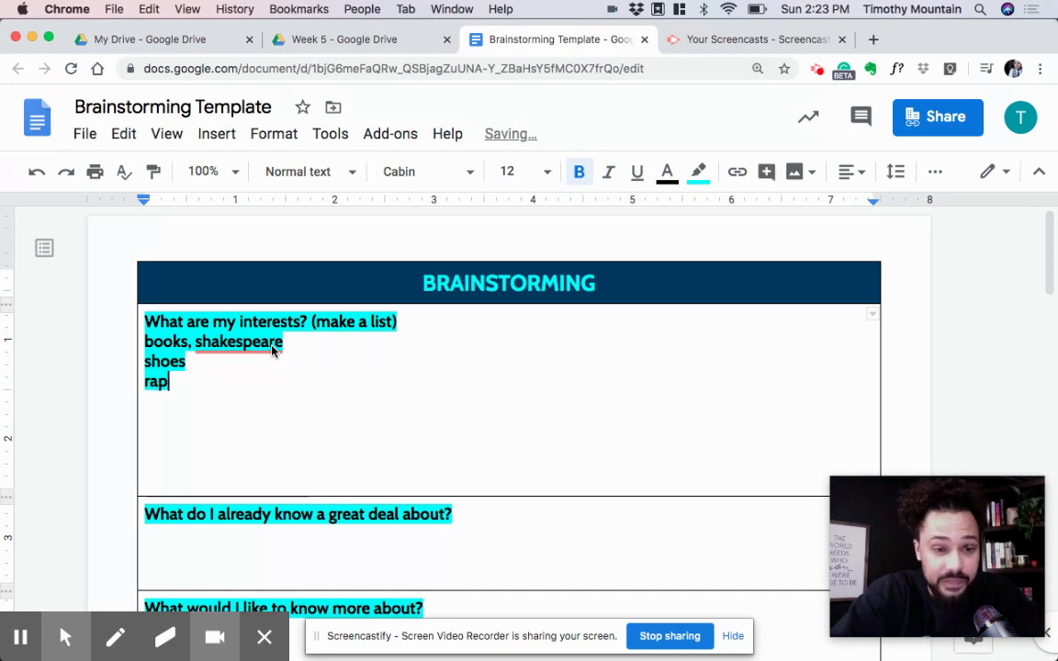
key("Return")
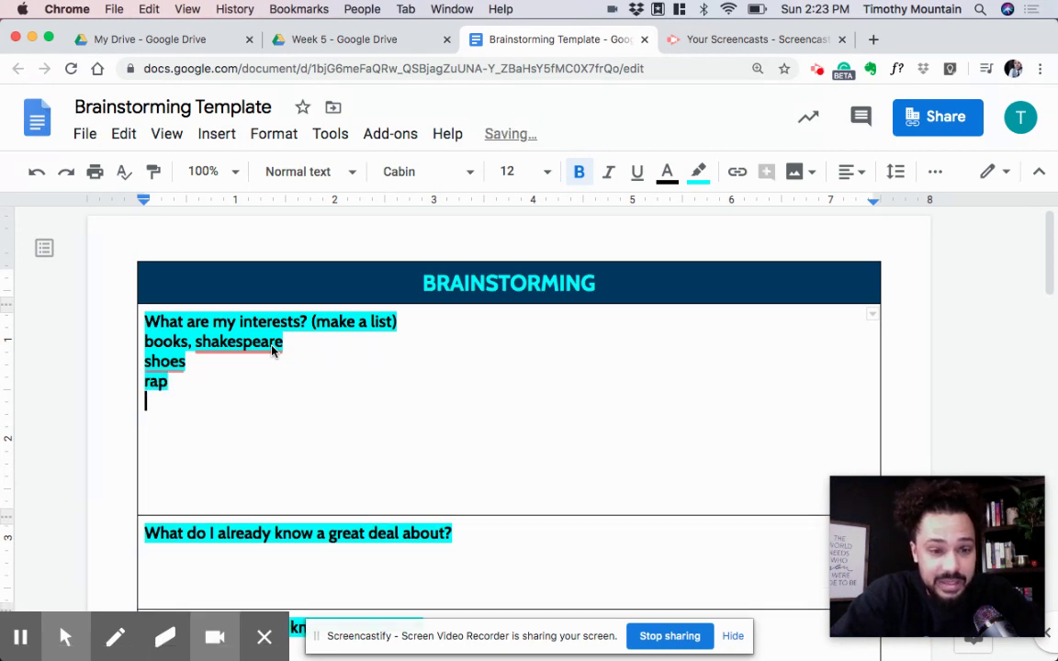
Step: Continue the interests list with "technology", "London", "poetry" and "minimalism", each on its own line
type("te")
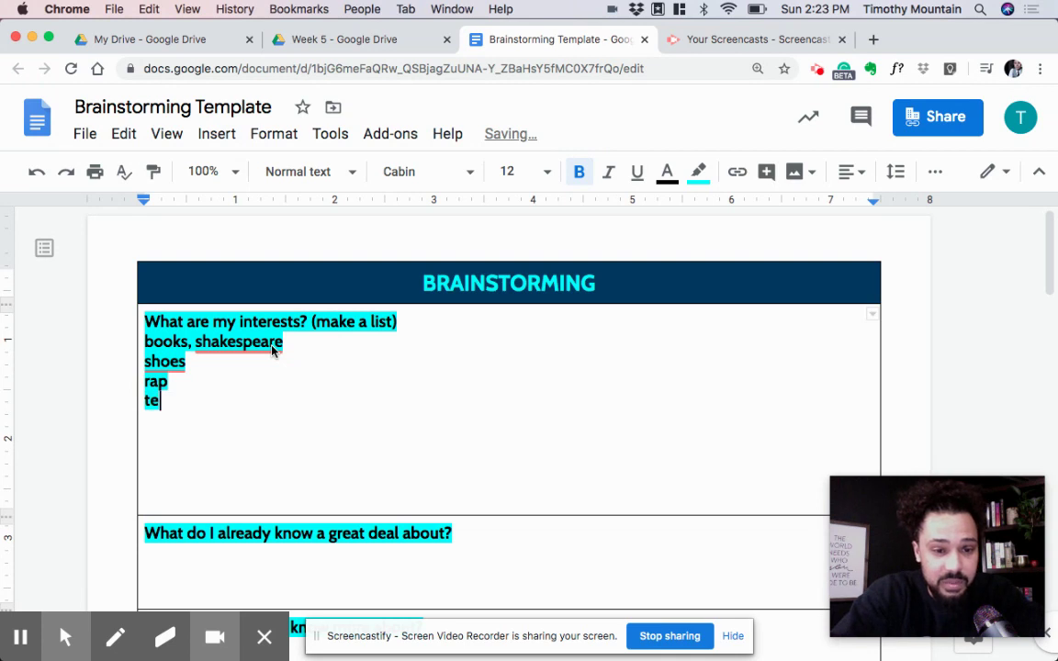
type("chnology")
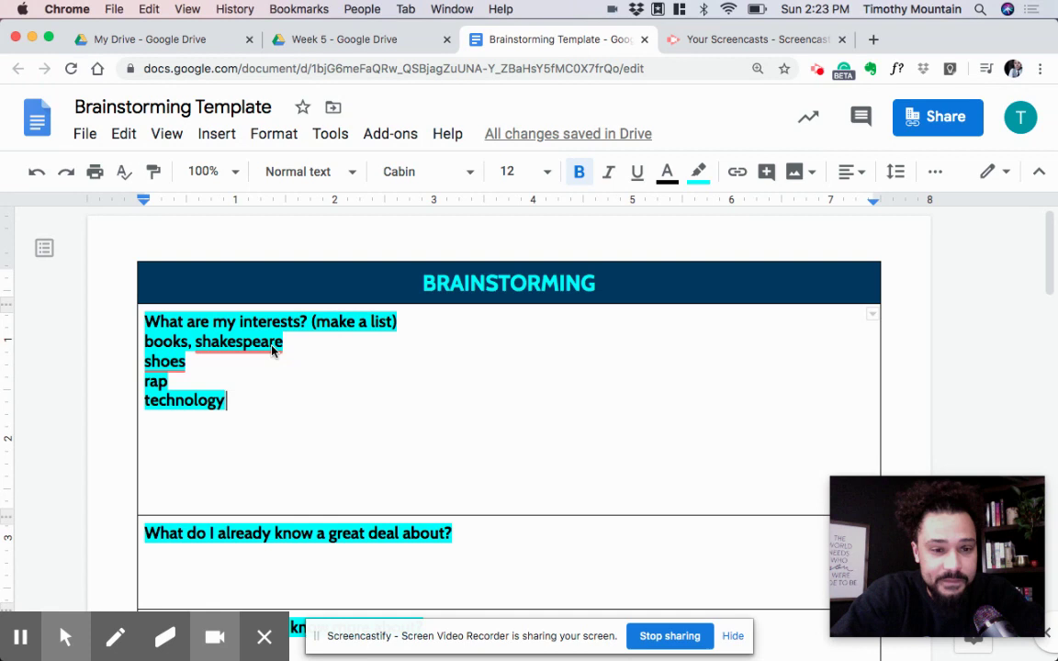
key("Return")
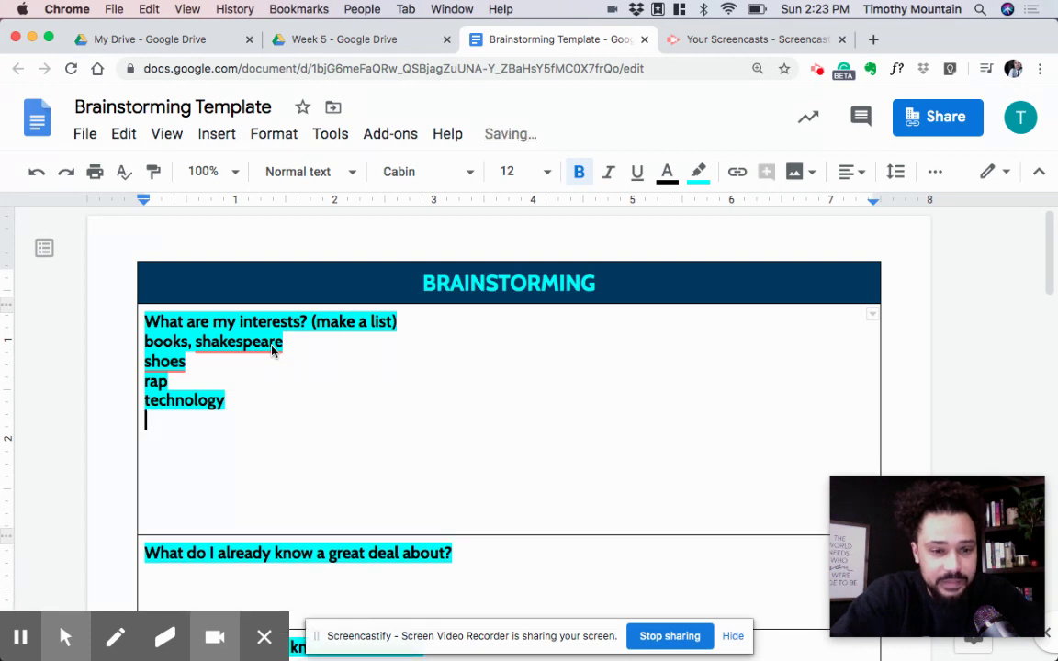
type("London")
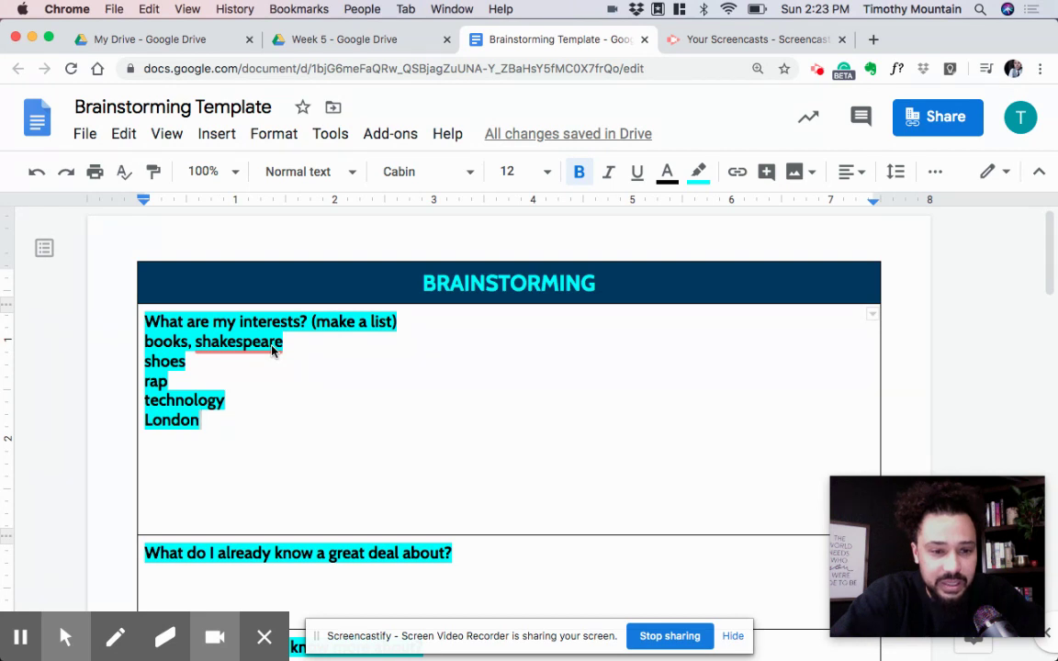
key("Return")
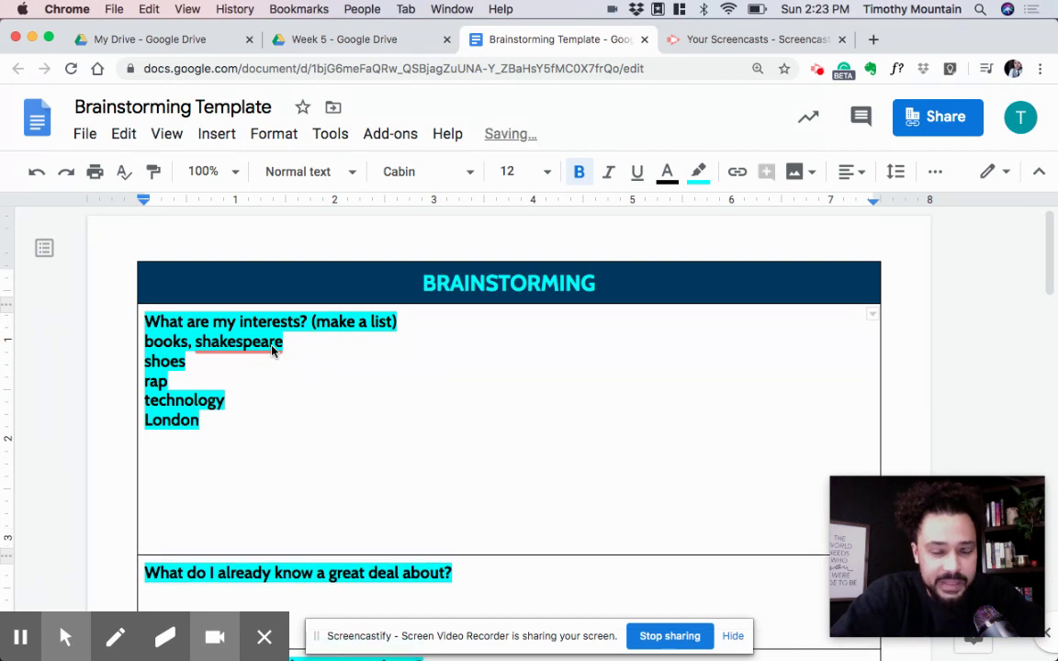
type("poetry")
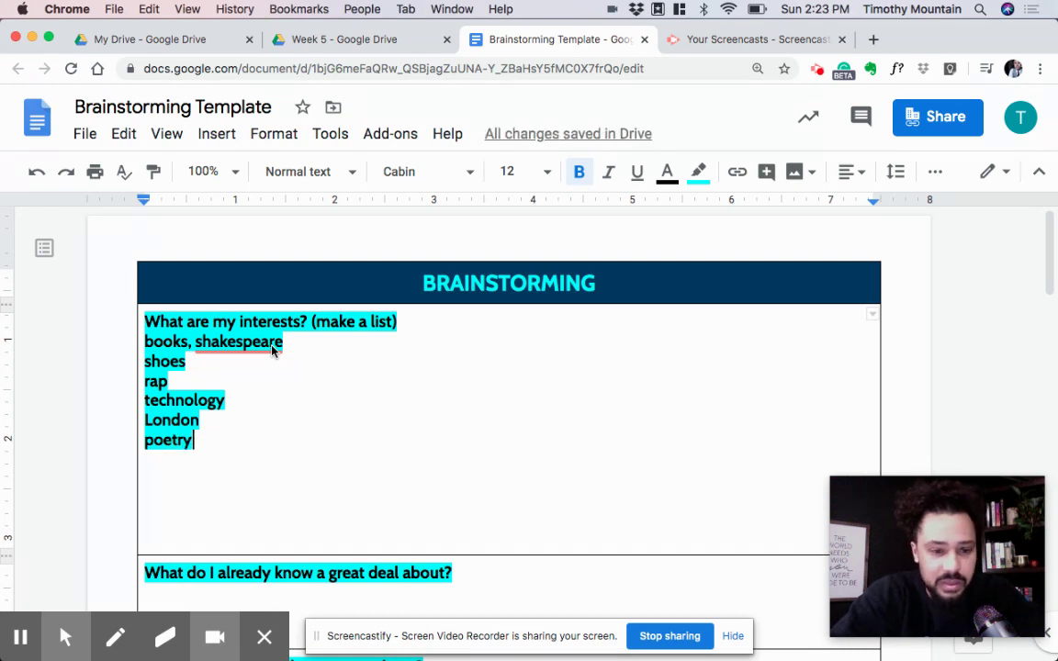
key("Return")
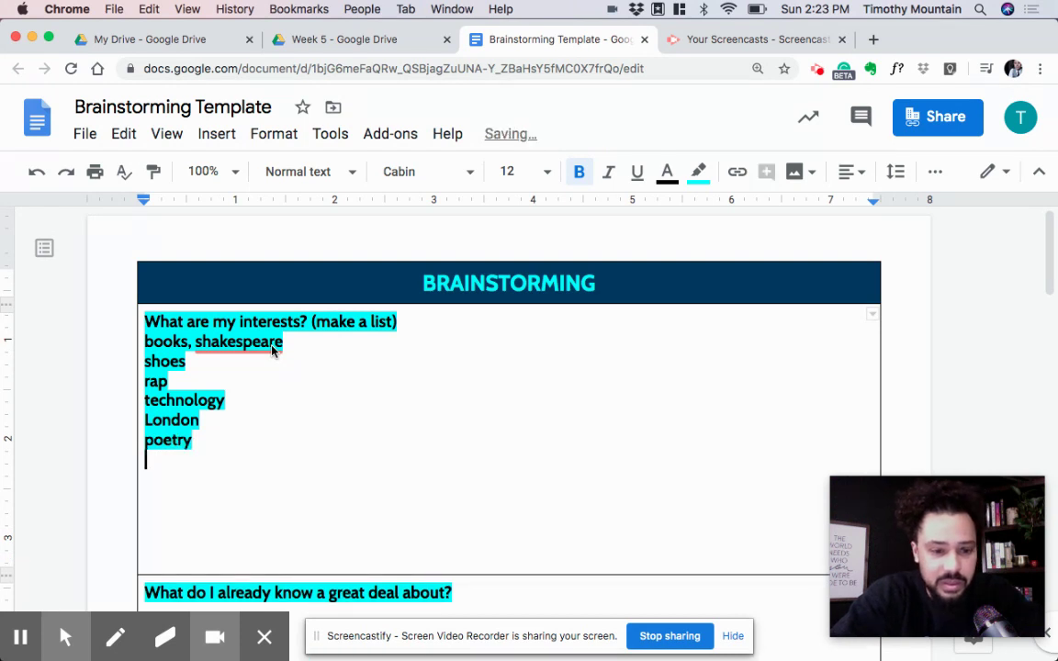
type("m")
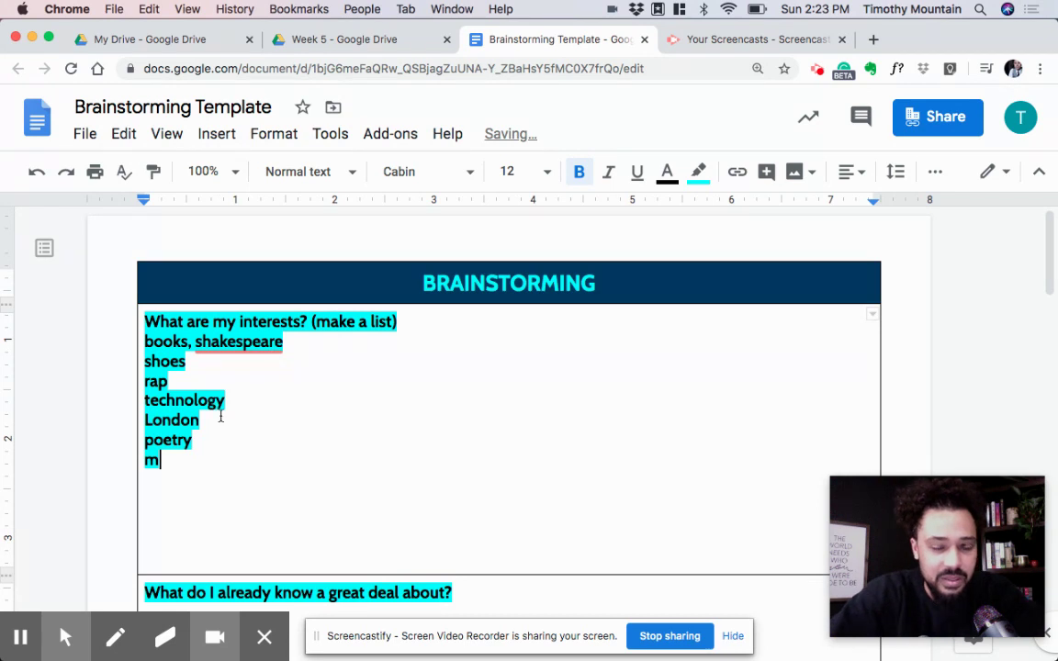
type("inimalism")
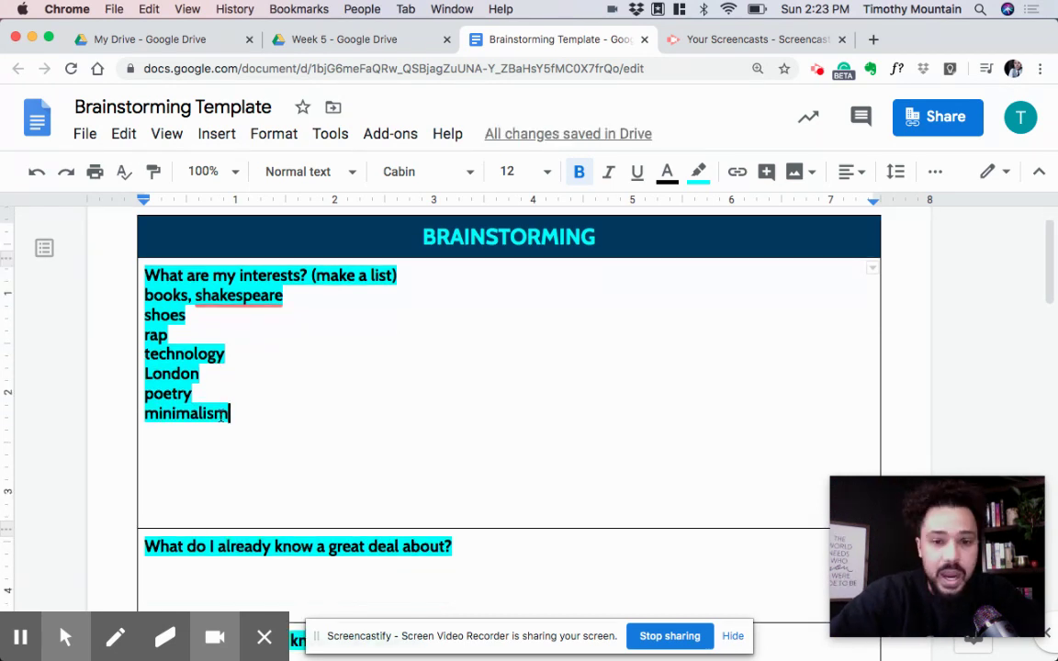
Step: Under "What do I already know a great deal about?", add "English" and "rap" on separate lines
scroll(339, 389, "down", 2)
scroll(339, 388, "down", 1)
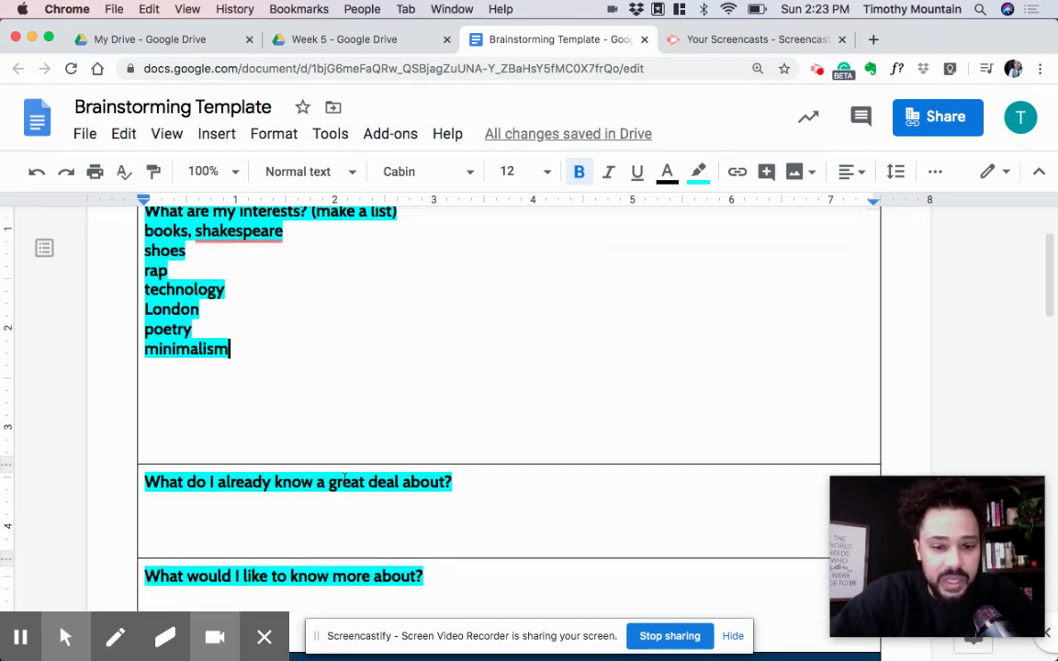
scroll(347, 473, "down", 1)
left_click(486, 431)
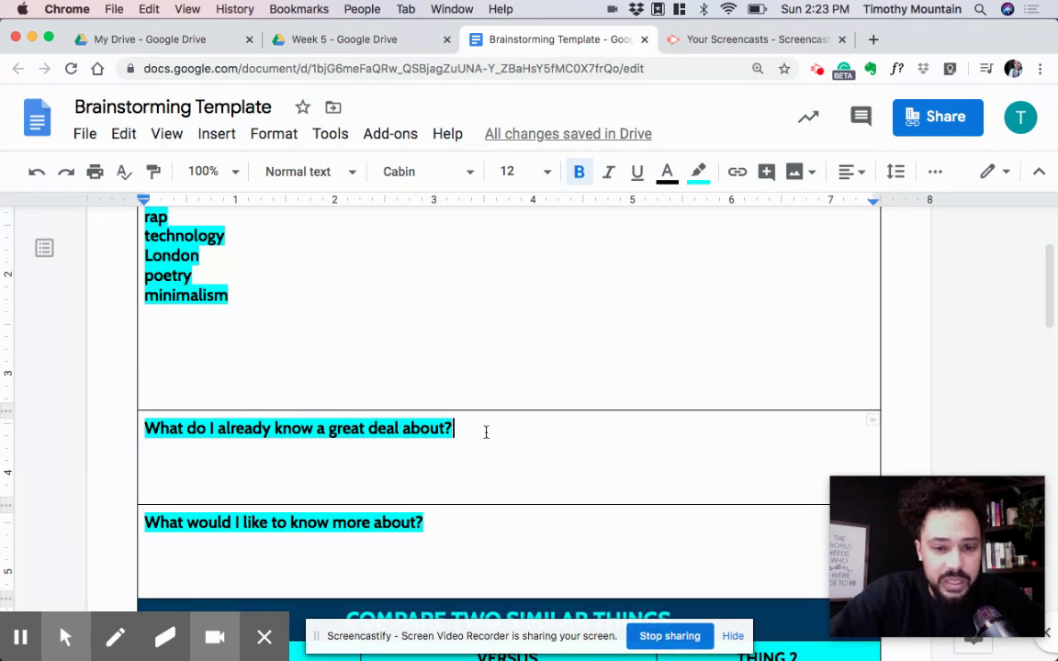
key("Return")
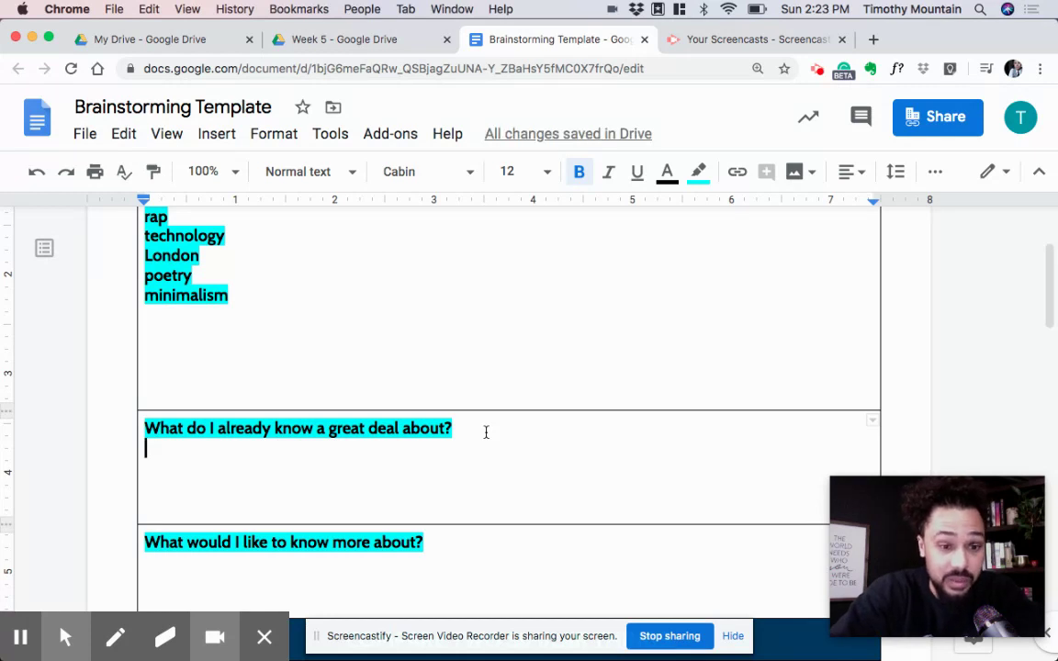
type("English")
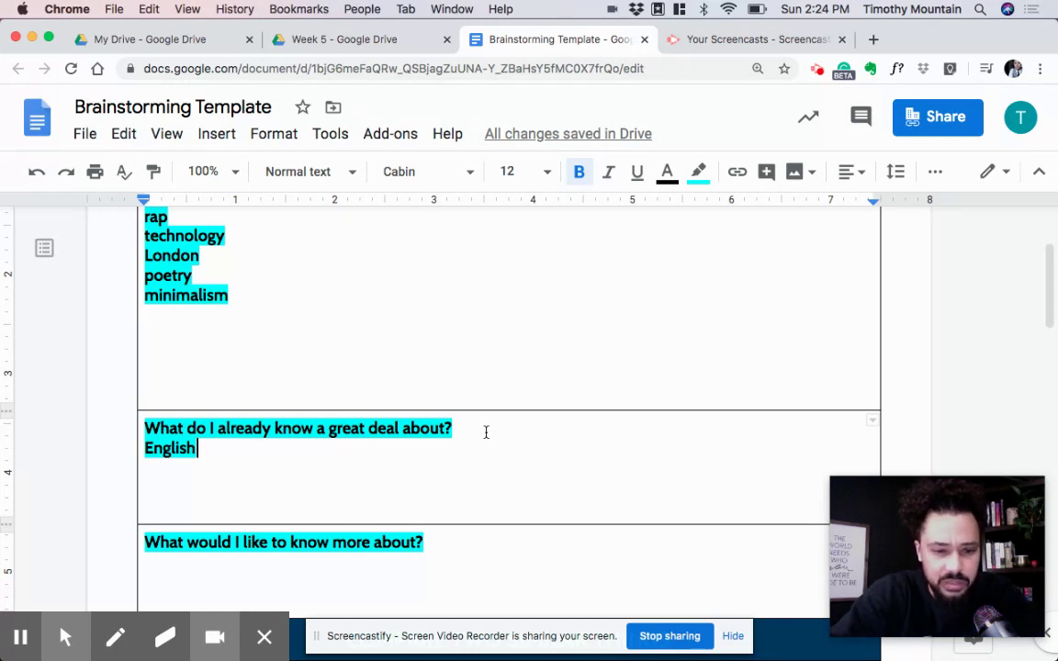
key("Return")
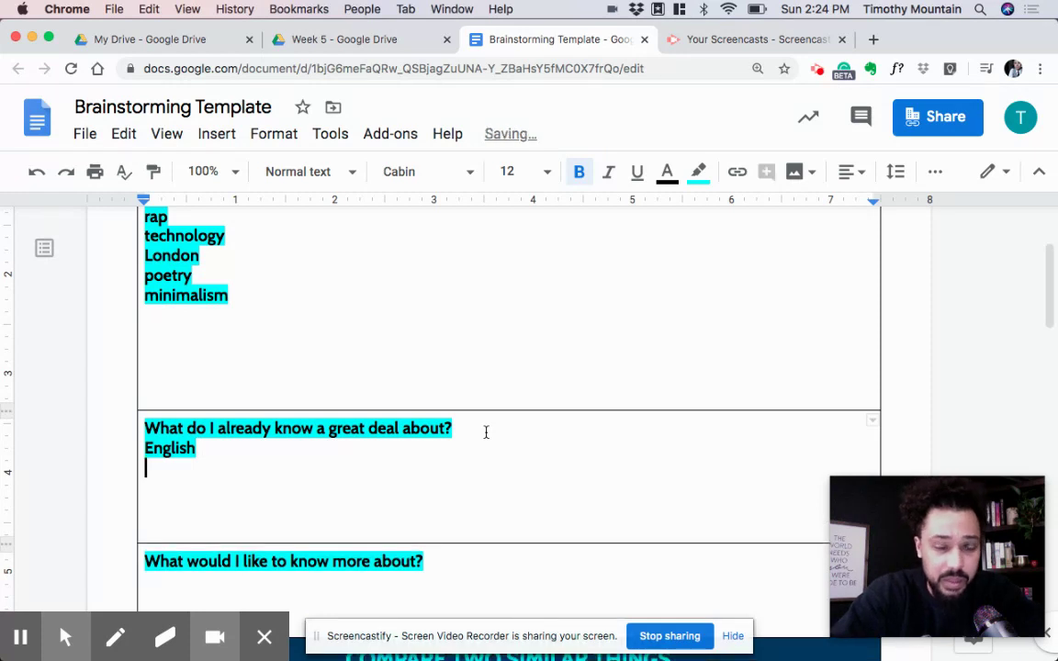
type("rap")
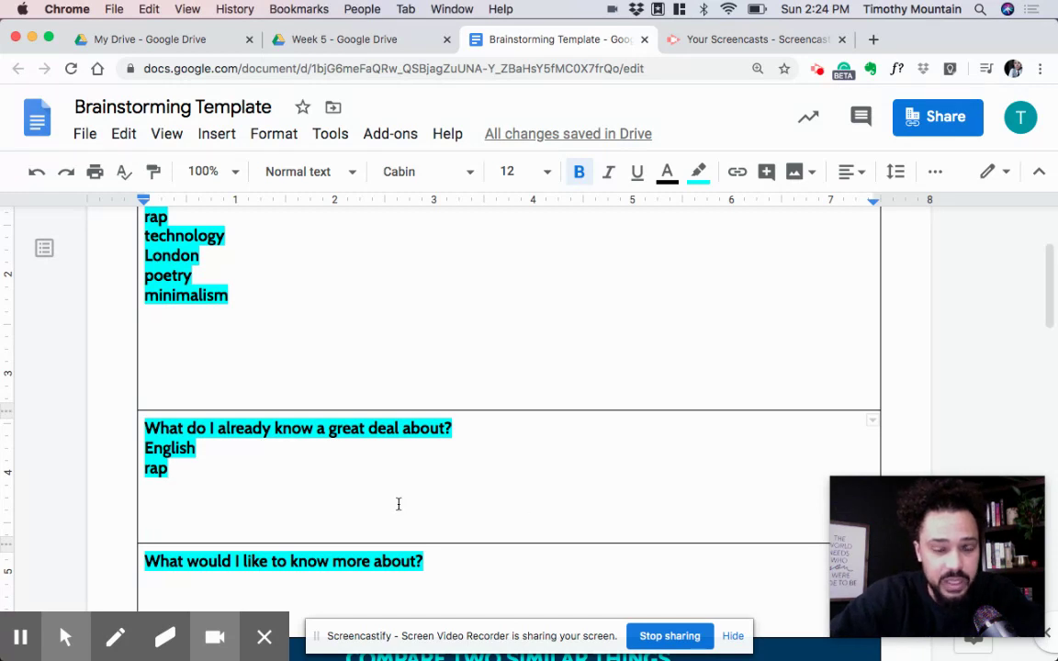
Step: Enter "NBA Youngboy vs. Dababy" on a new line under "What would I like to know more about?"
scroll(398, 503, "down", 3)
left_click(461, 459)
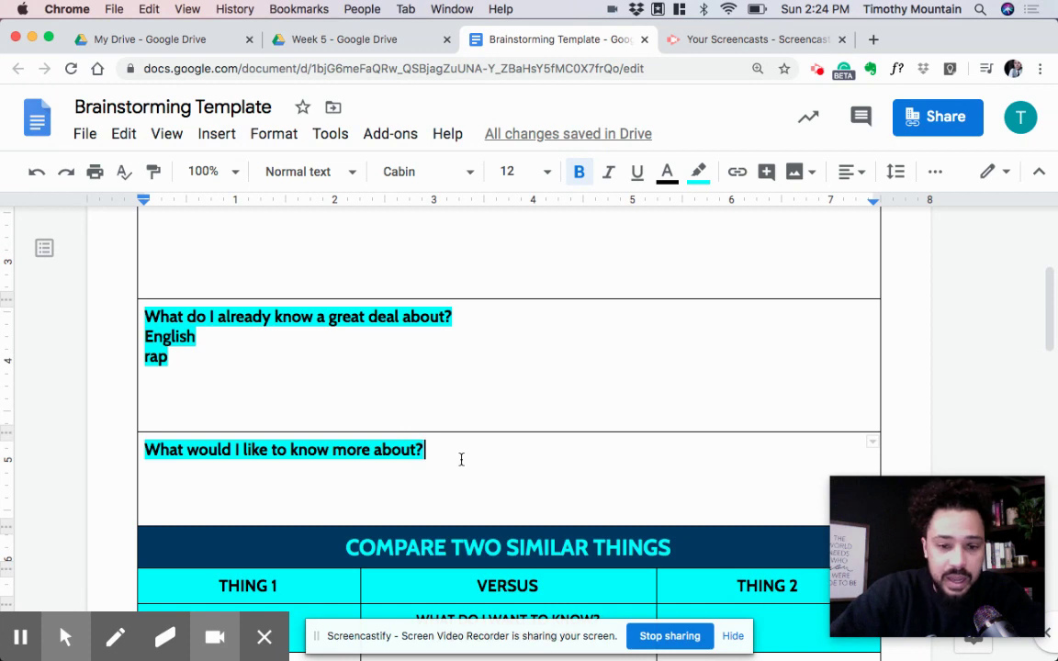
key("Return")
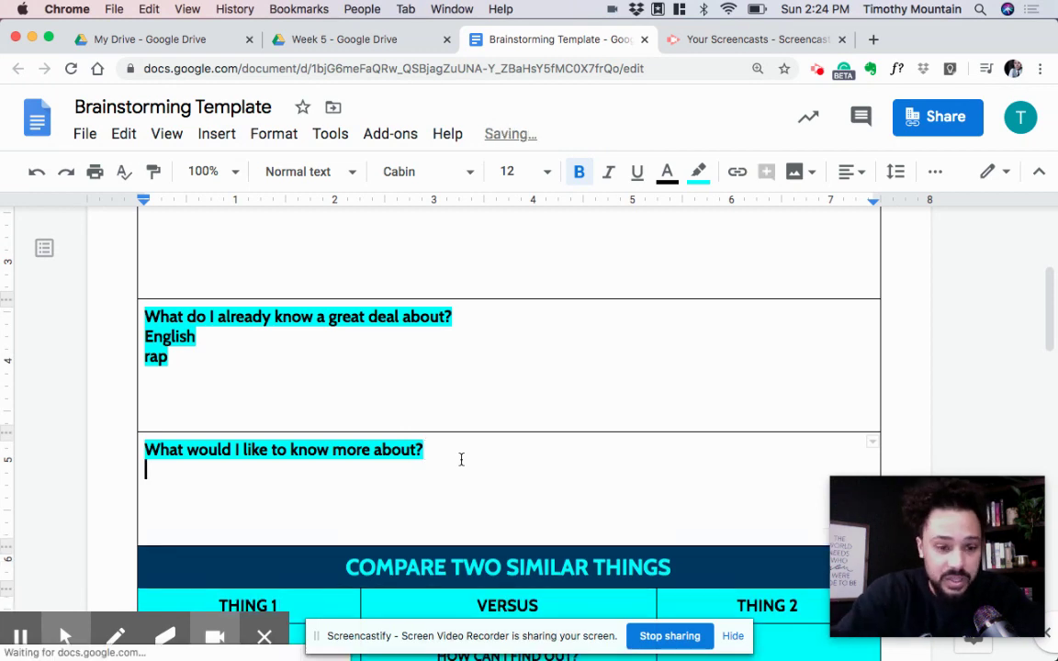
type("NBA")
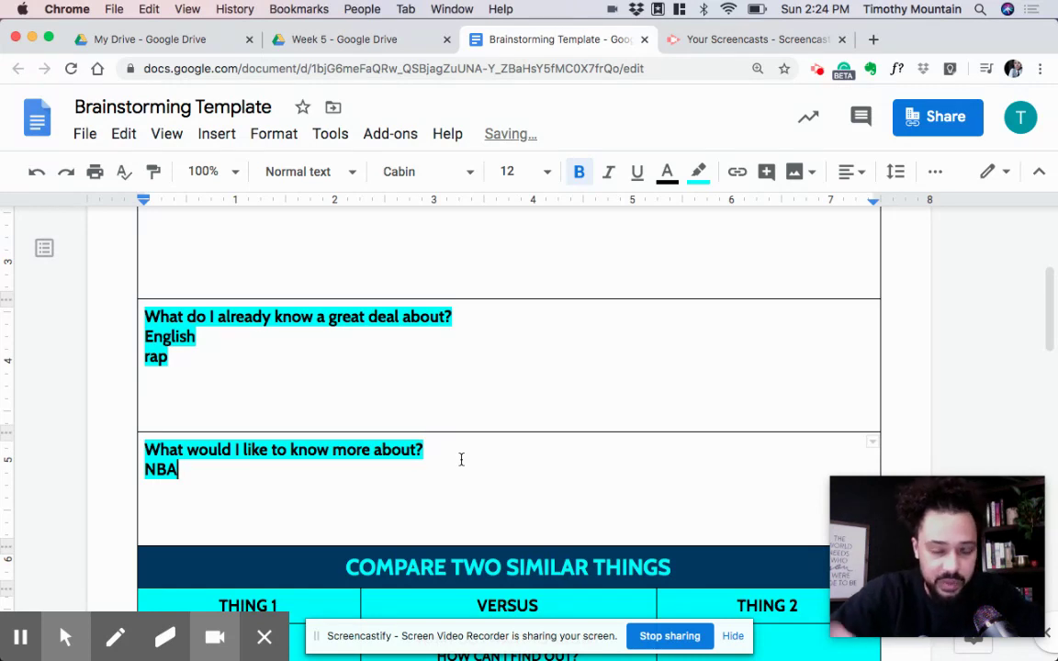
type("Youngboy")
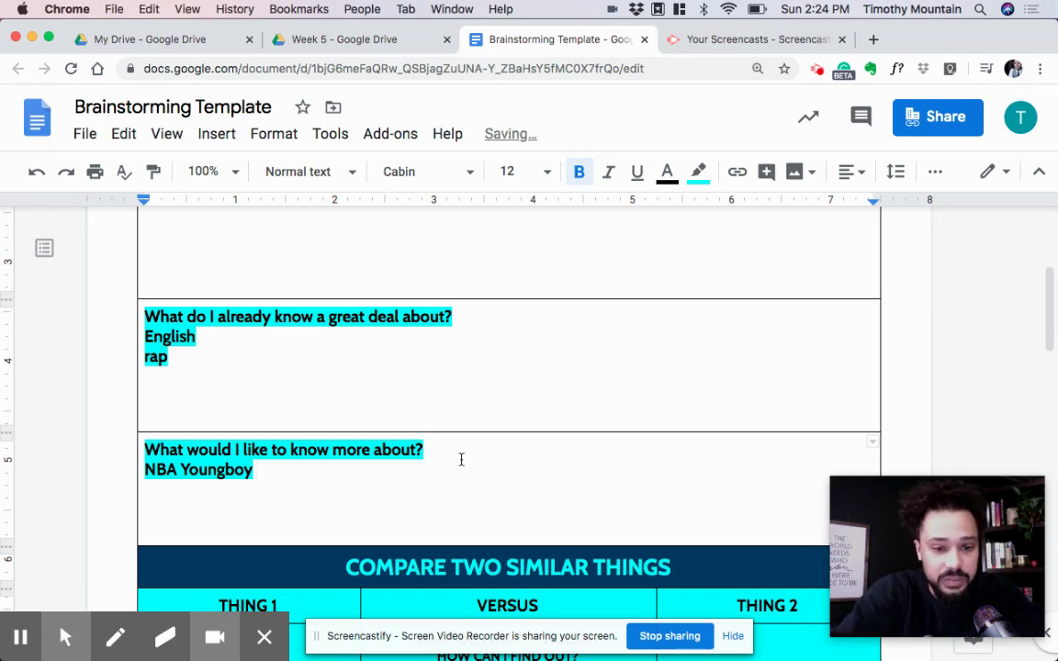
type("v")
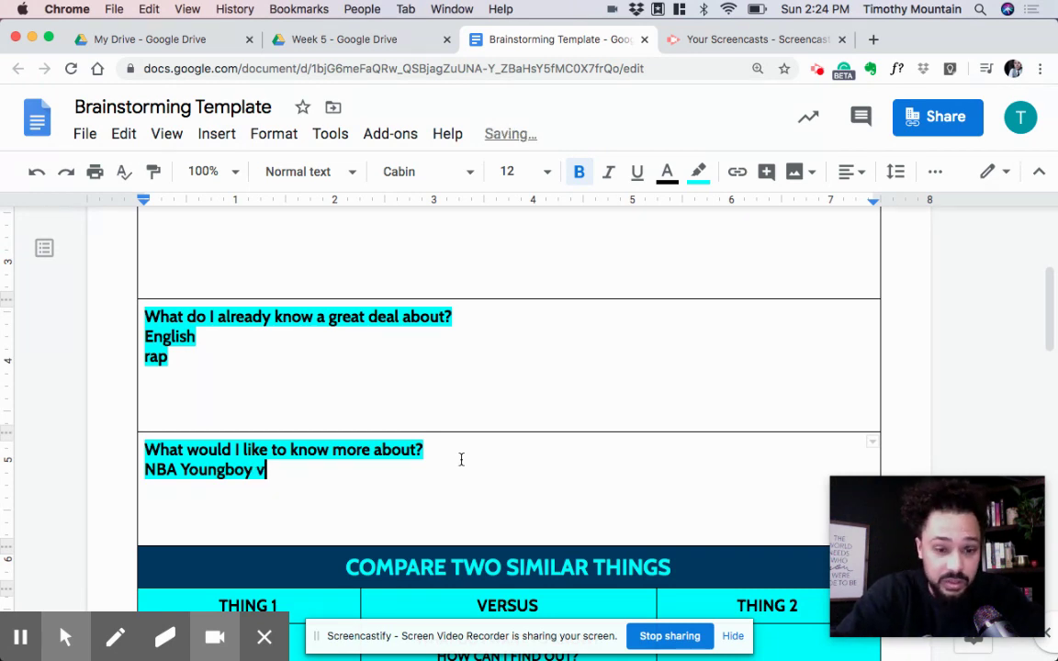
type("s. D")
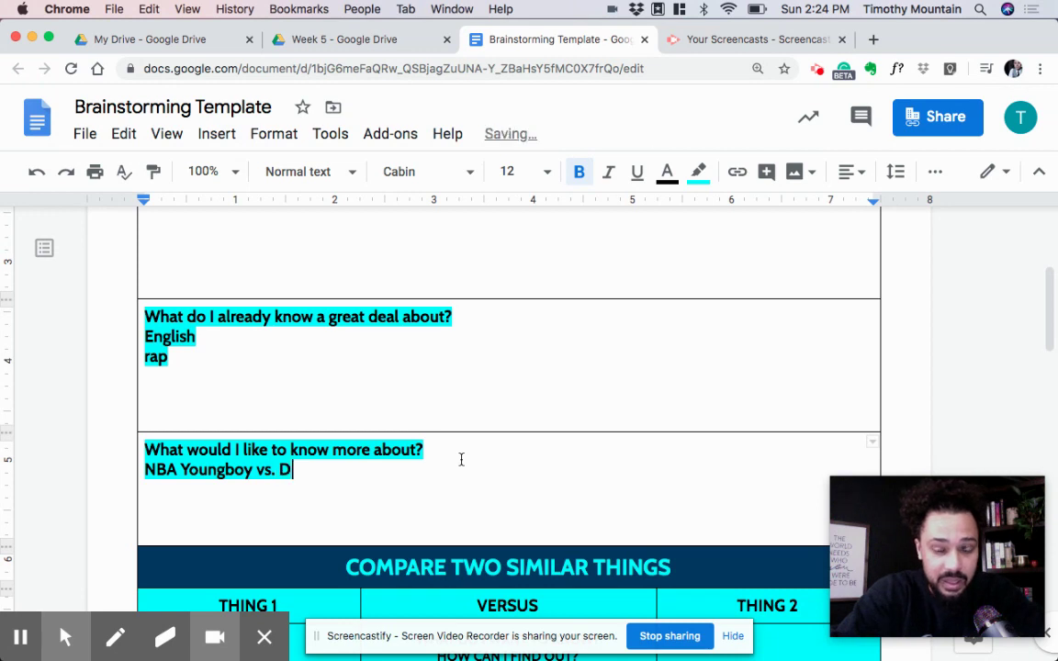
type("a")
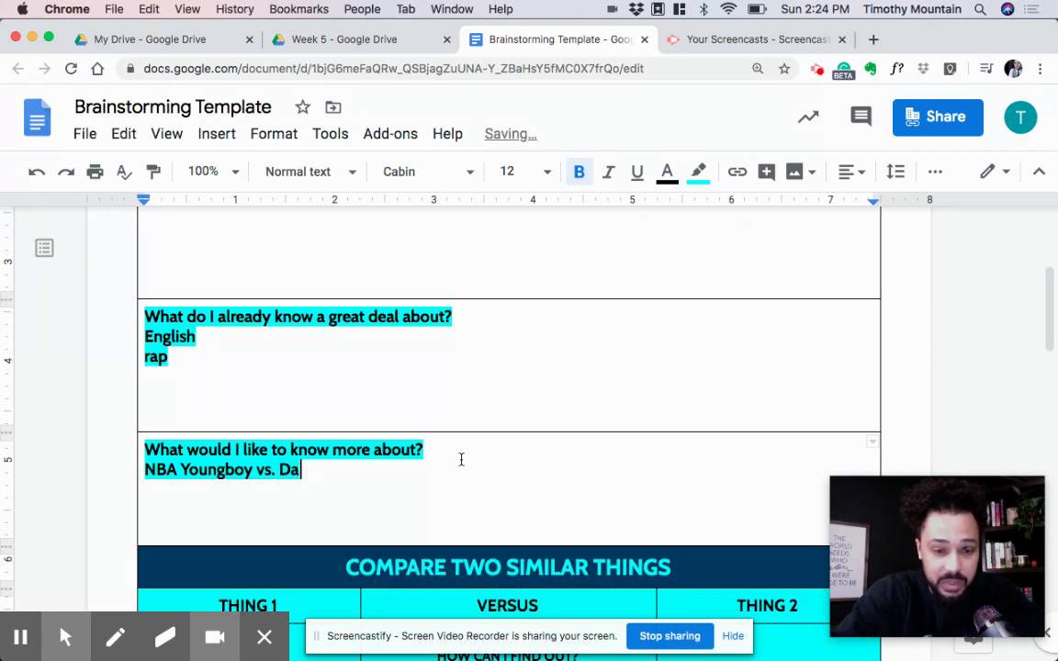
type("baby")
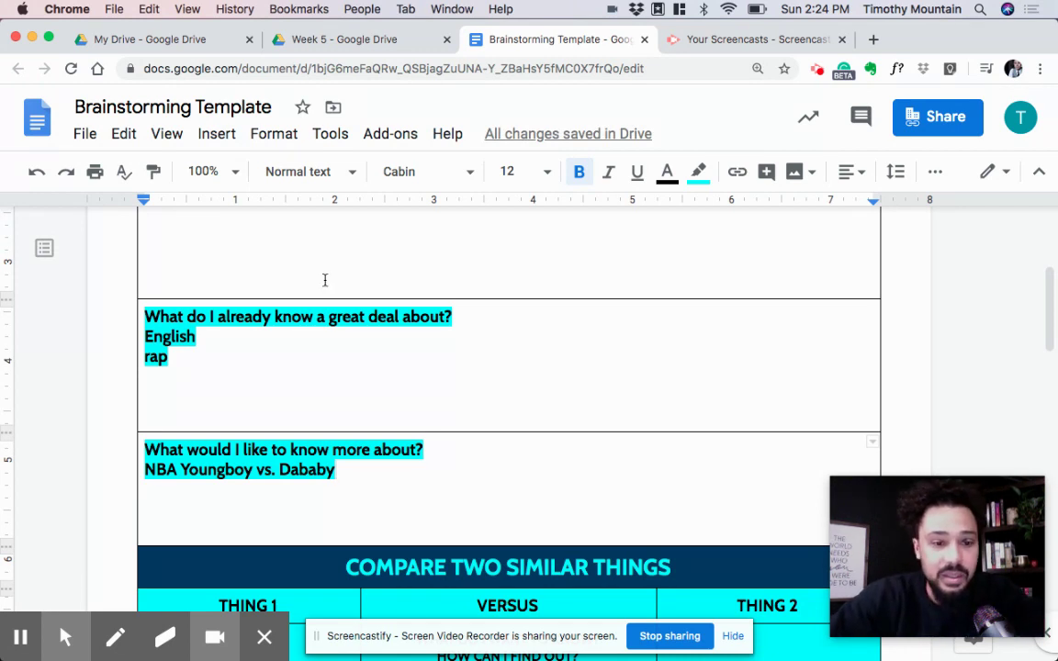
scroll(432, 401, "down", 2)
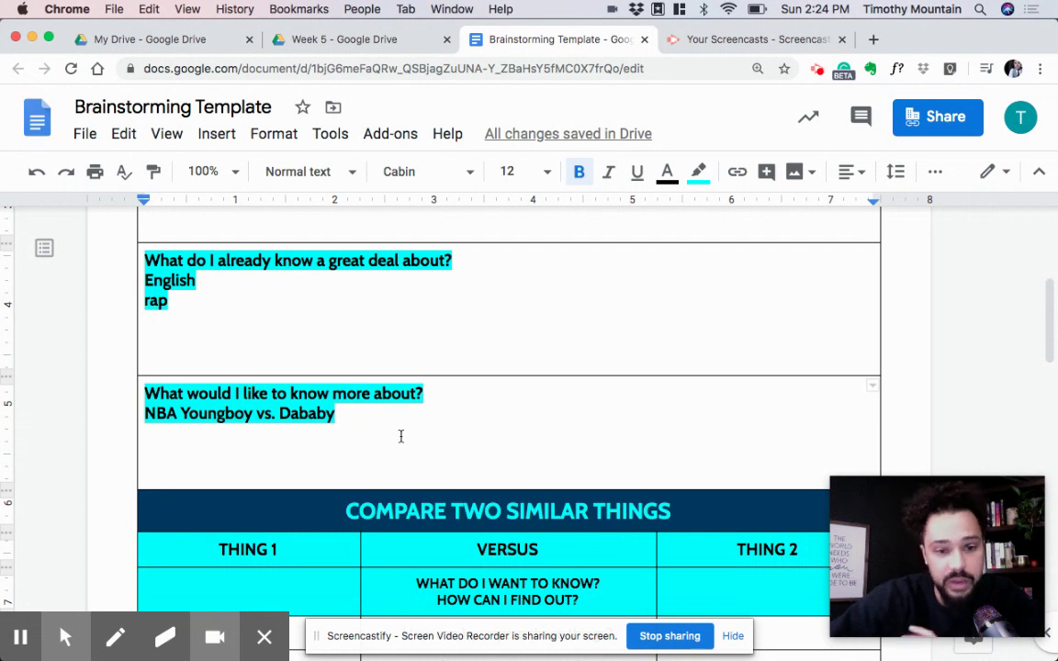
scroll(401, 436, "down", 1)
scroll(400, 436, "down", 2)
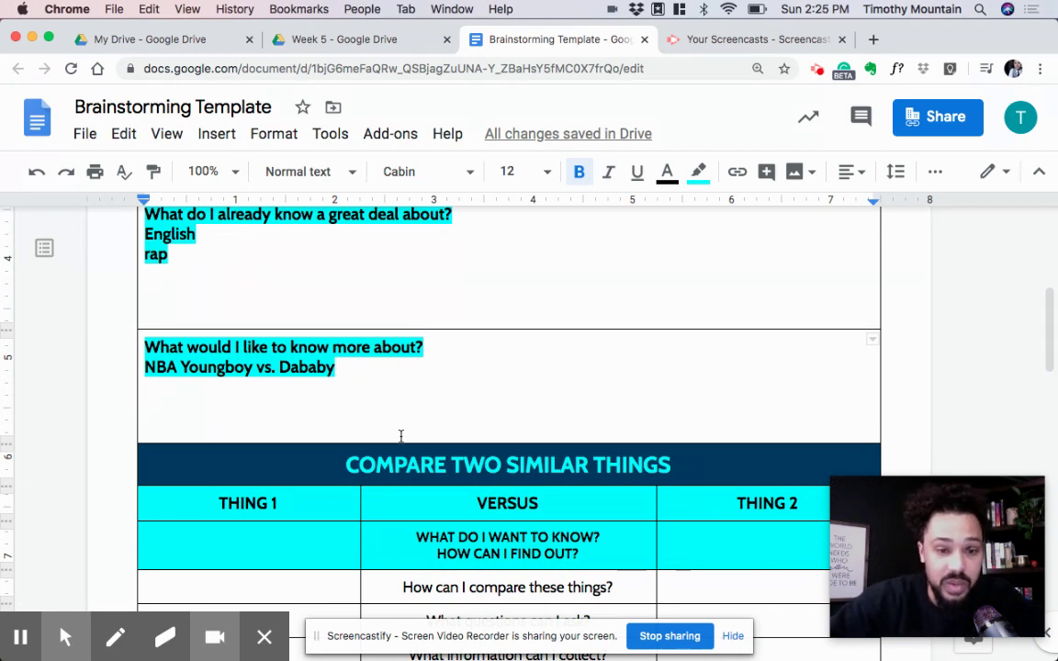
scroll(401, 437, "down", 5)
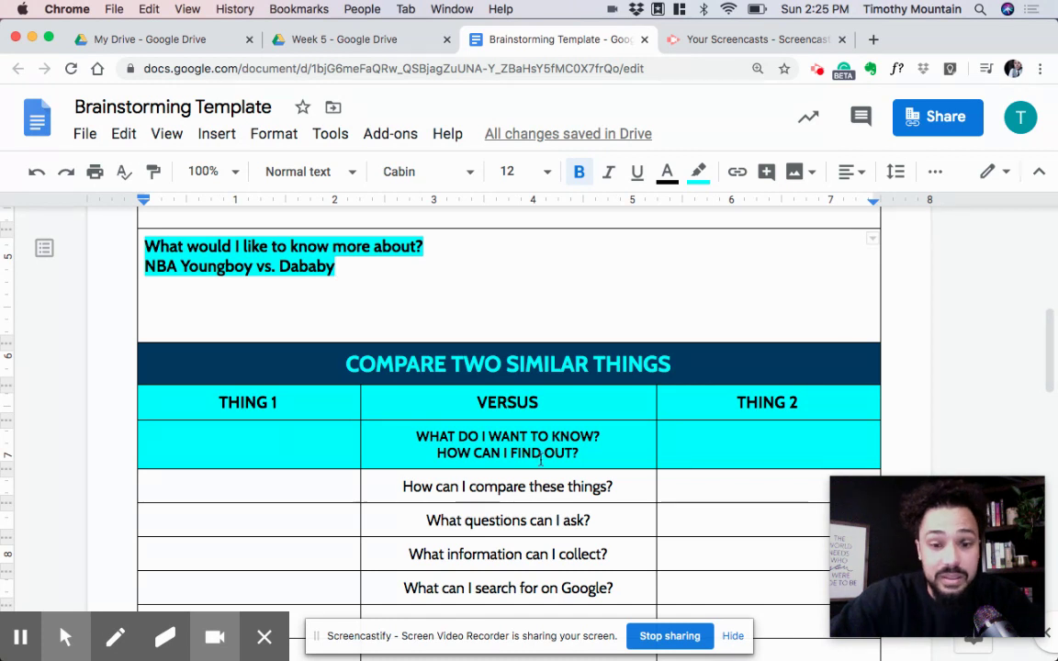
Step: Replace the "THING 1" heading of the Compare Two Similar Things table with "NBA Youngboy"
scroll(540, 459, "down", 1)
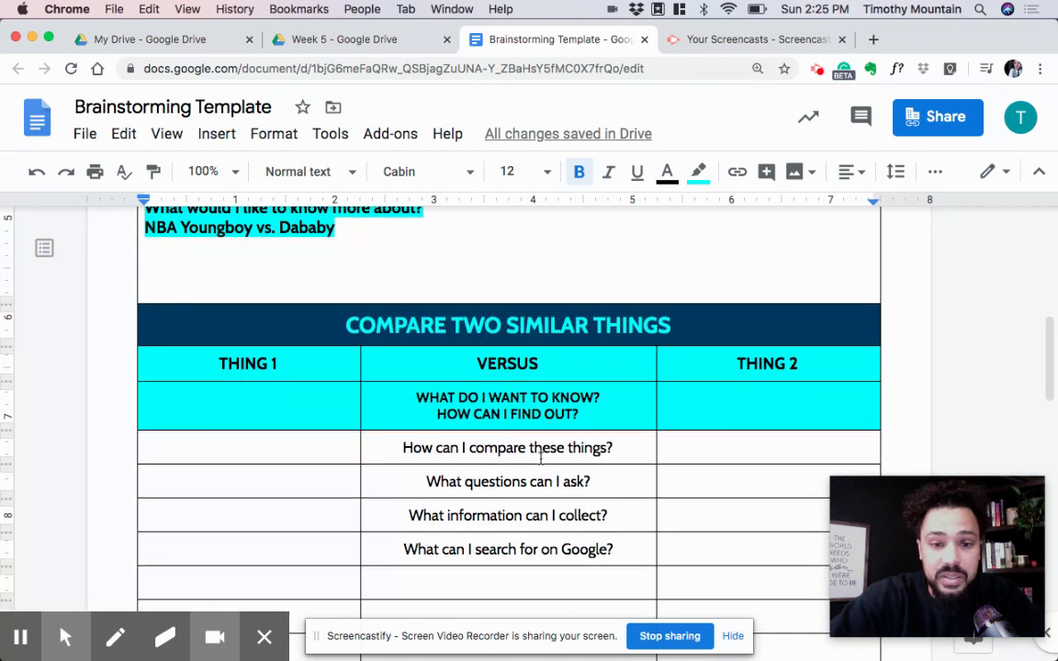
left_click(308, 355)
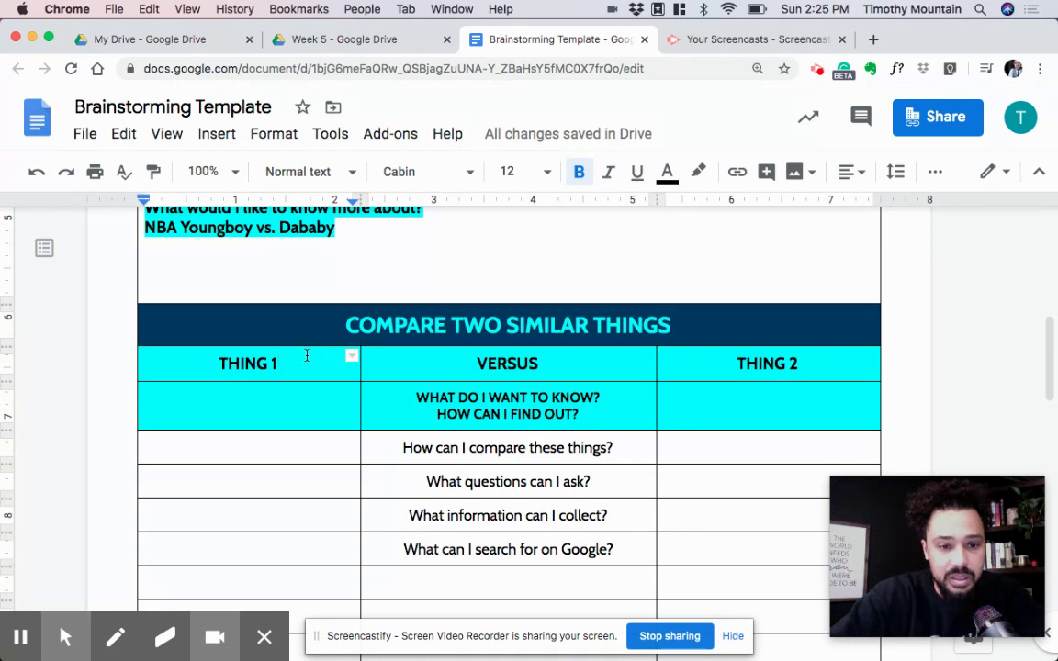
key("BackSpace")
key("BackSpace")
key("BackSpace")
key("BackSpace")
key("BackSpace")
key("BackSpace")
key("BackSpace")
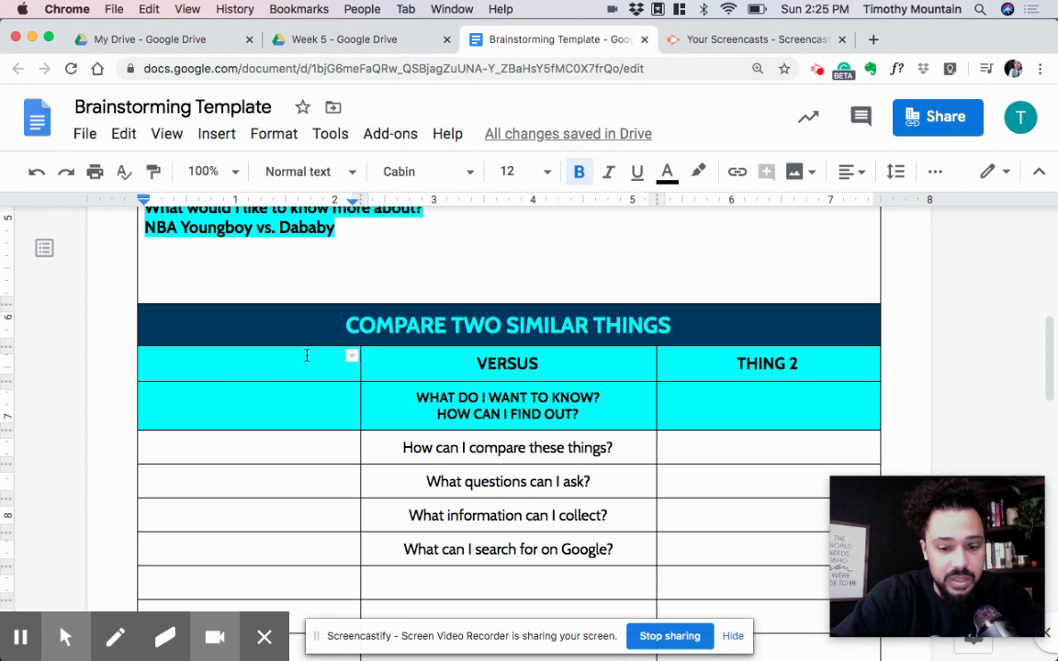
type("NBa YOun")
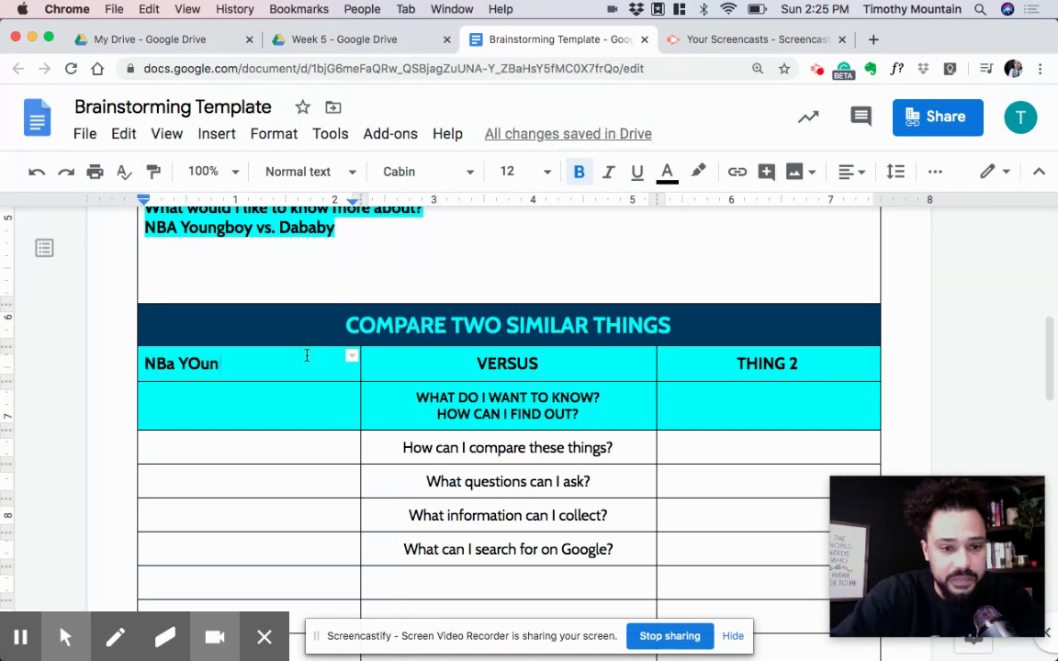
key("BackSpace")
key("BackSpace")
key("BackSpace")
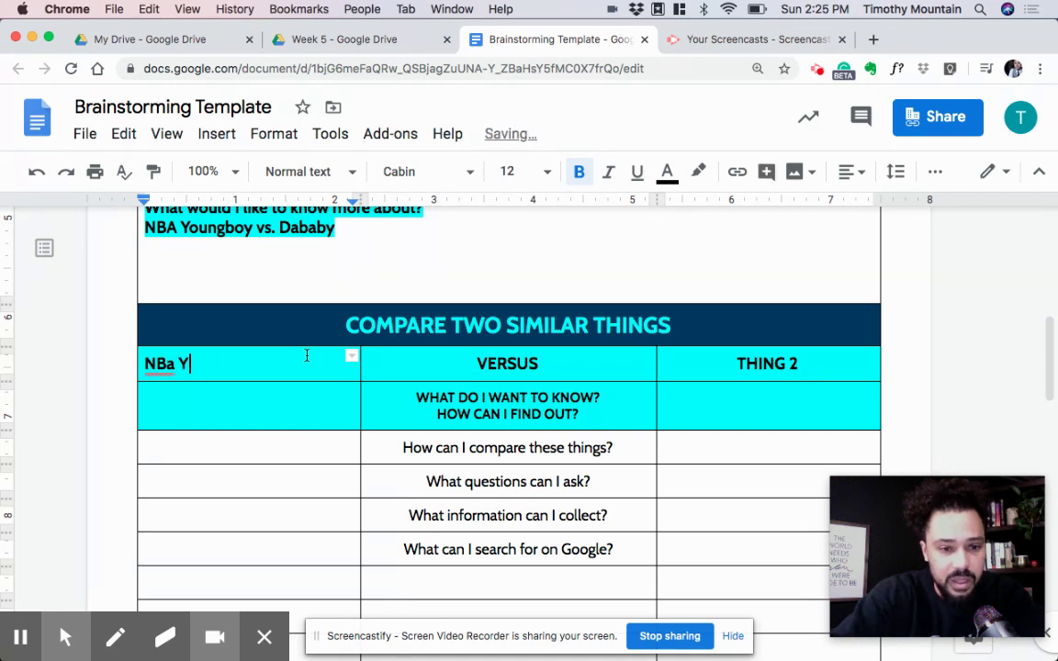
key("BackSpace")
key("BackSpace")
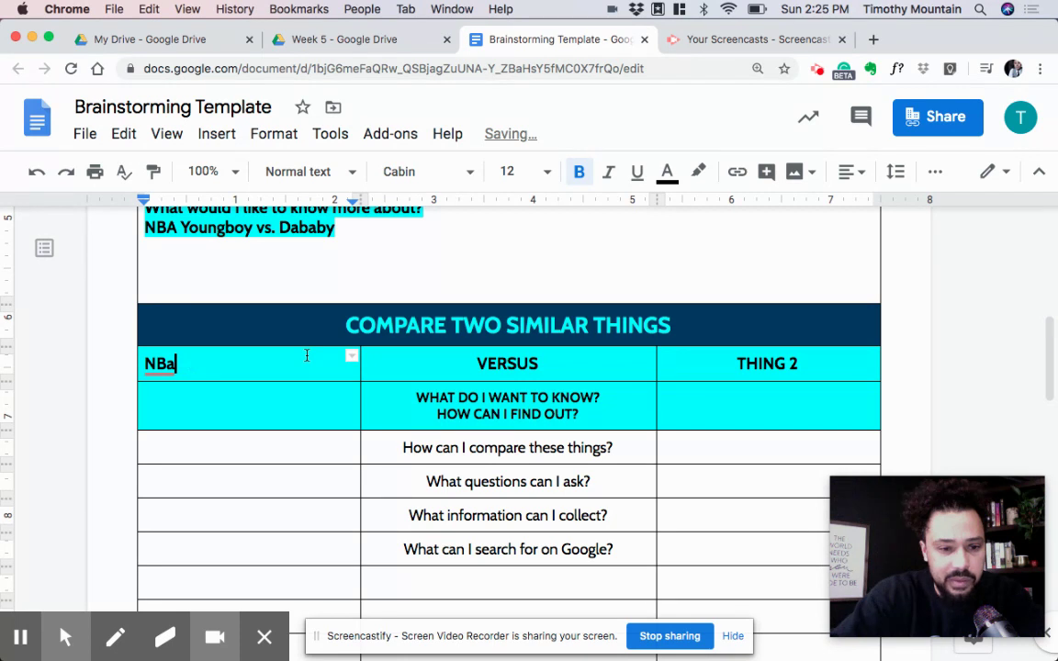
key("BackSpace")
type("A")
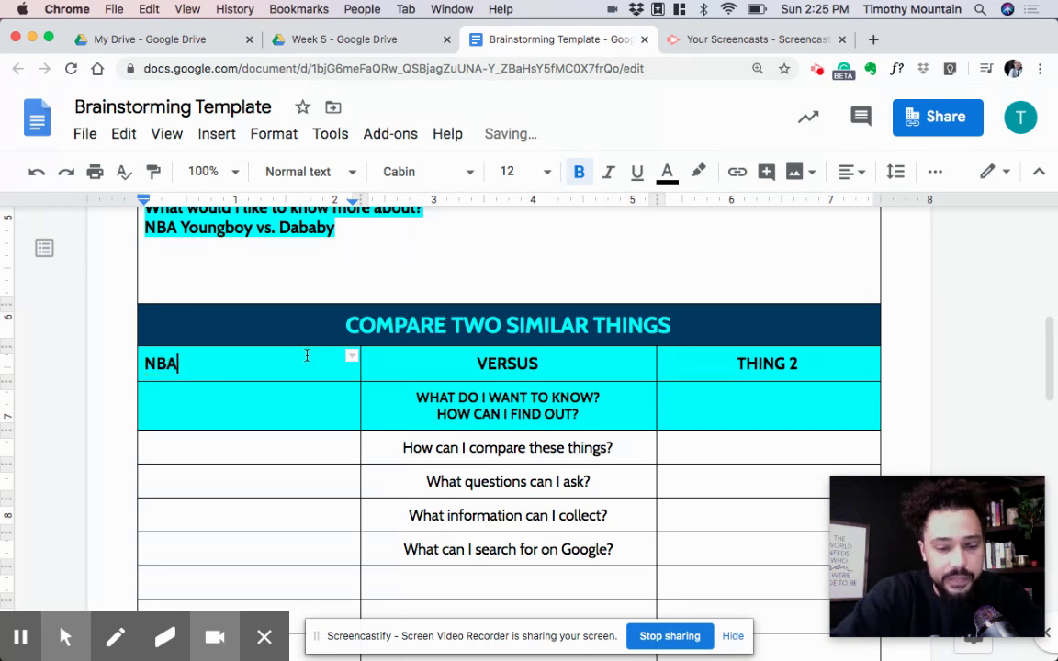
type(" Youngboy")
Step: Replace the "THING 2" heading of the comparison table with "Dababy"
left_click(820, 363)
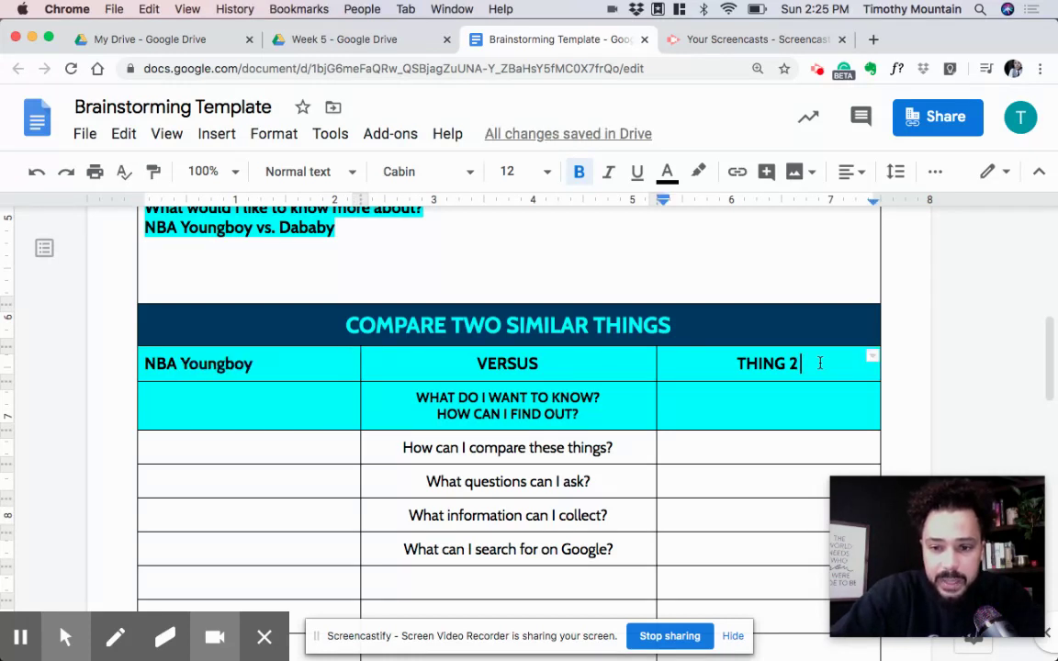
key("BackSpace")
key("BackSpace")
key("BackSpace")
key("BackSpace")
key("BackSpace")
key("BackSpace")
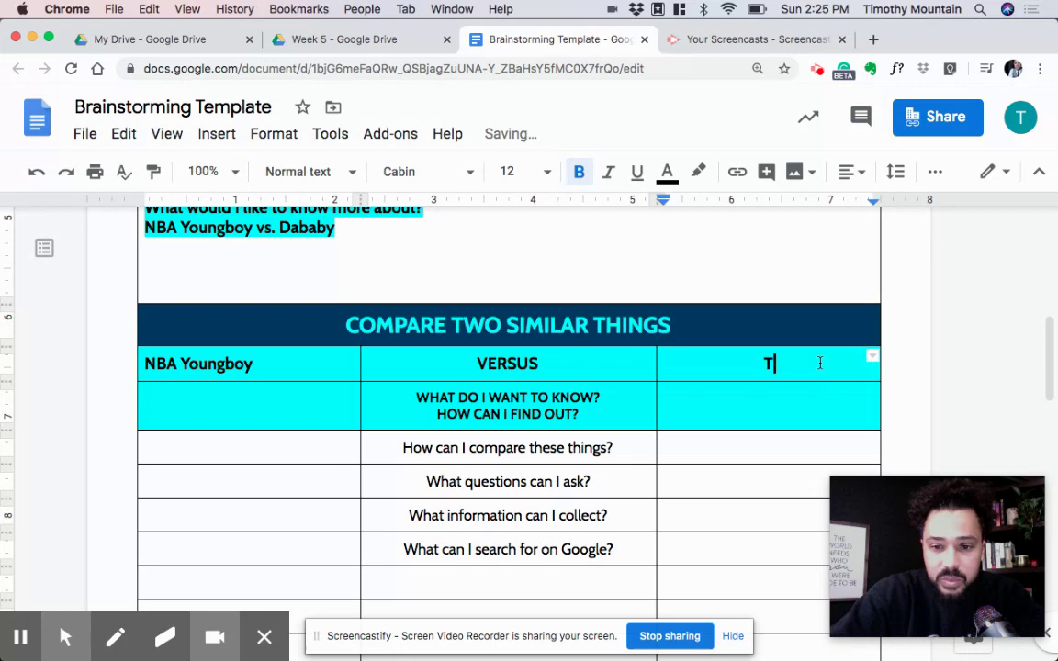
key("BackSpace")
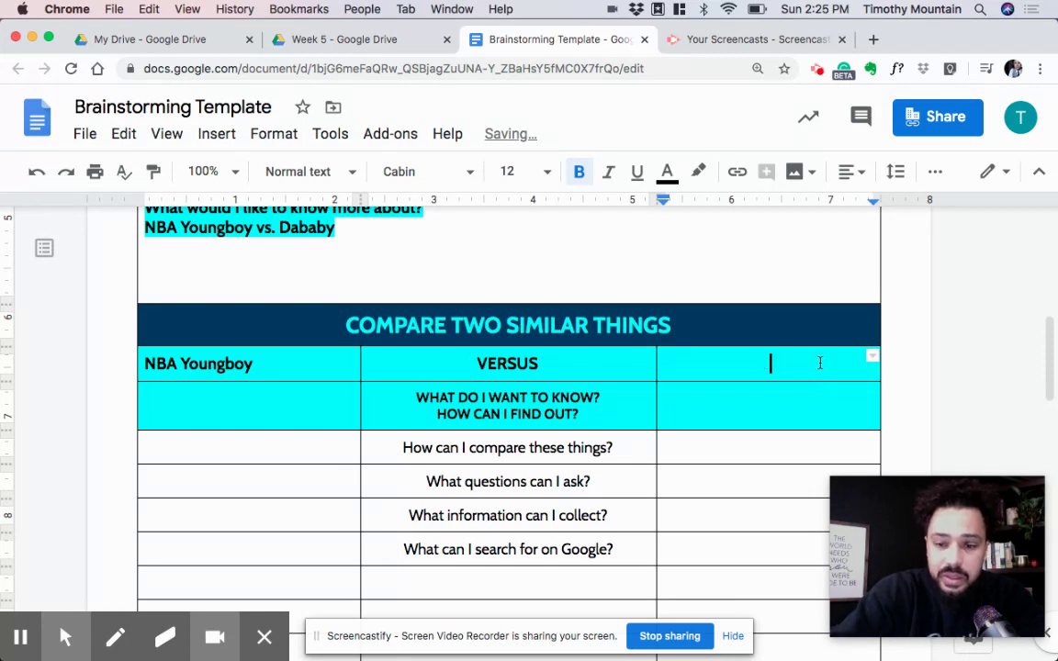
type("Da")
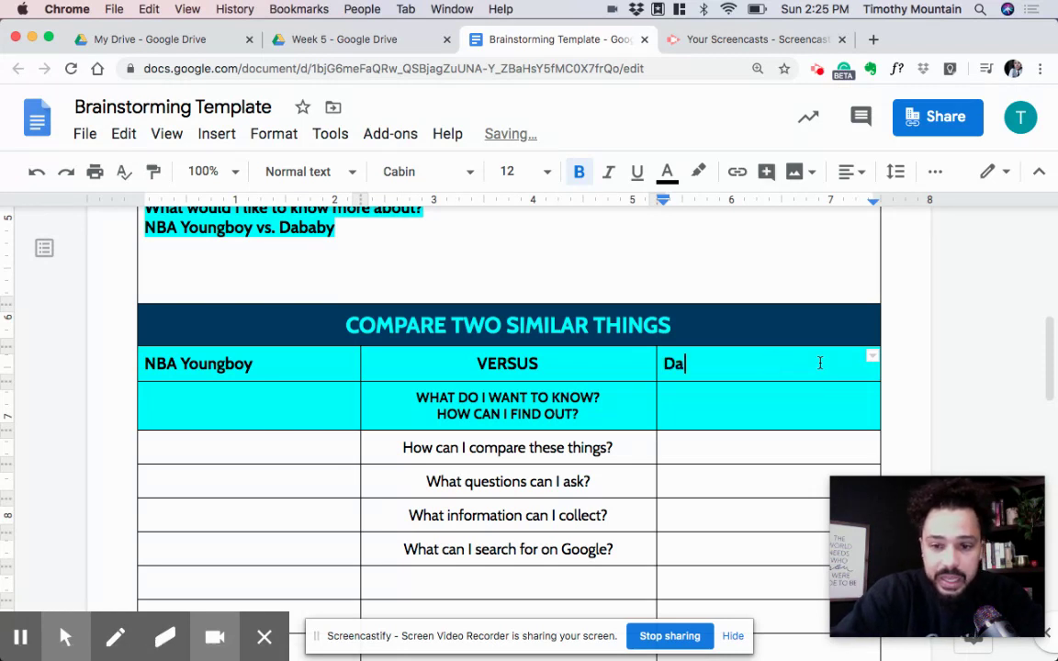
type("baby")
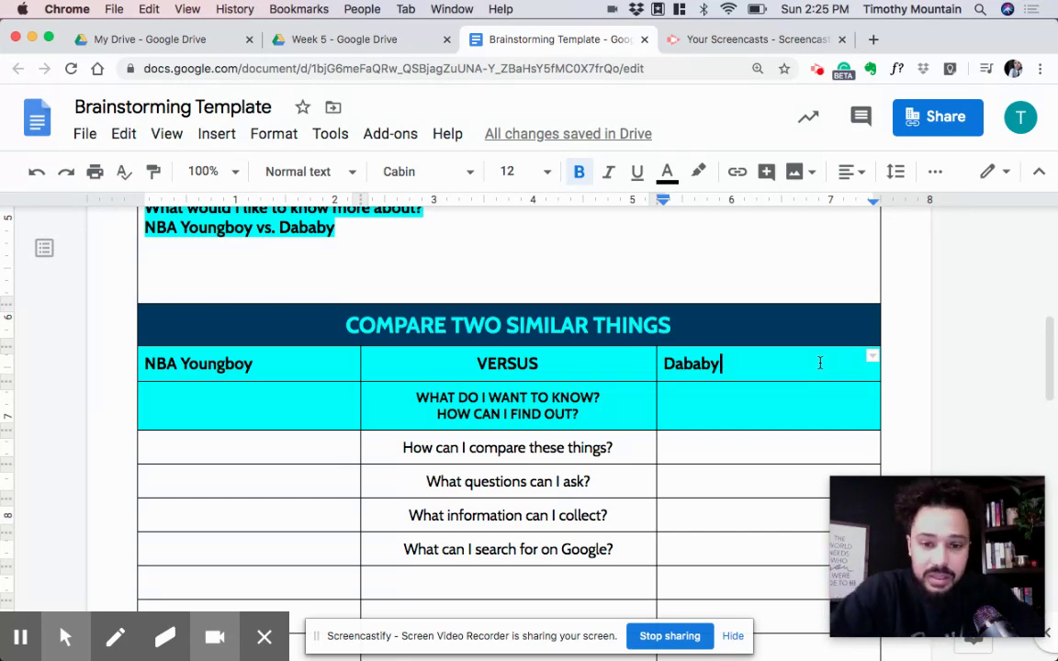
Step: Delete the sample question "How can I compare these things?" from the Versus column
left_click(597, 416)
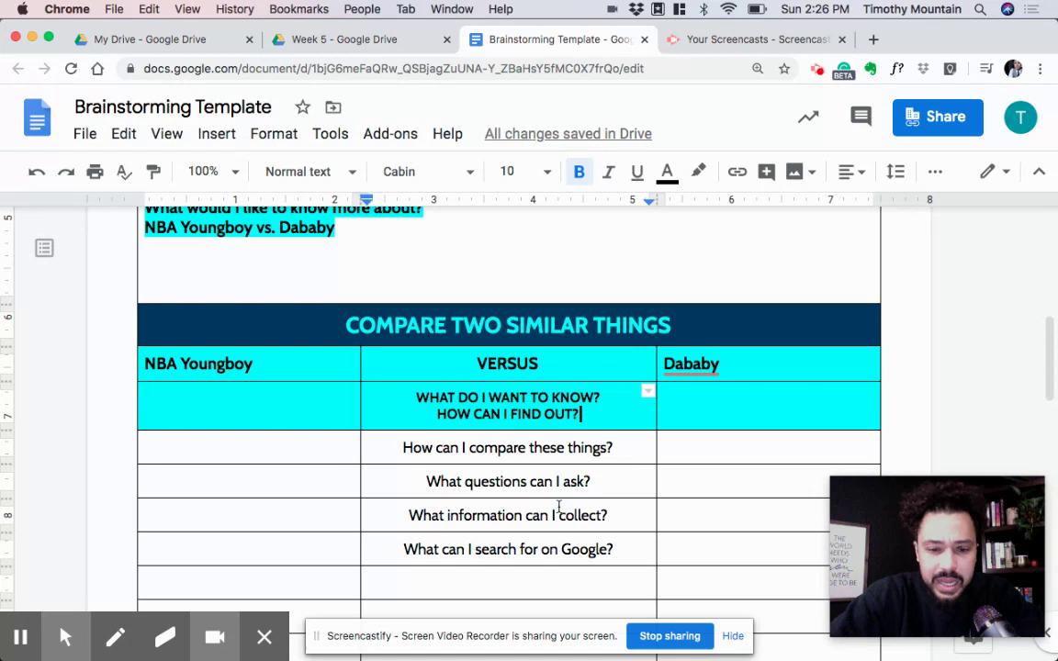
scroll(514, 473, "down", 1)
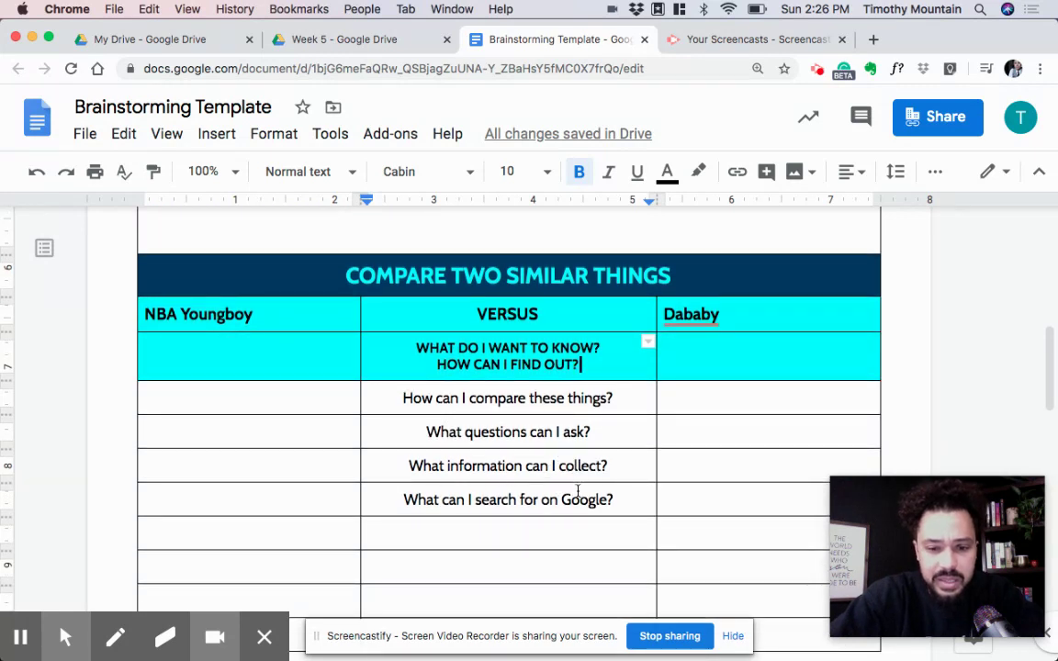
scroll(578, 491, "down", 1)
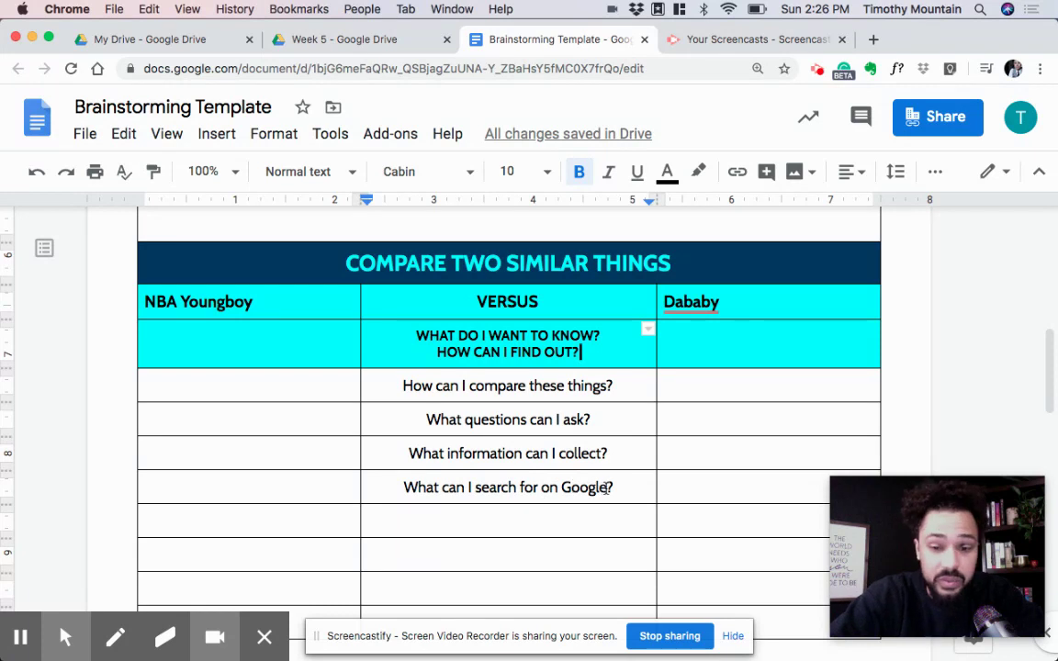
left_click(619, 393)
left_click(393, 389, "shift")
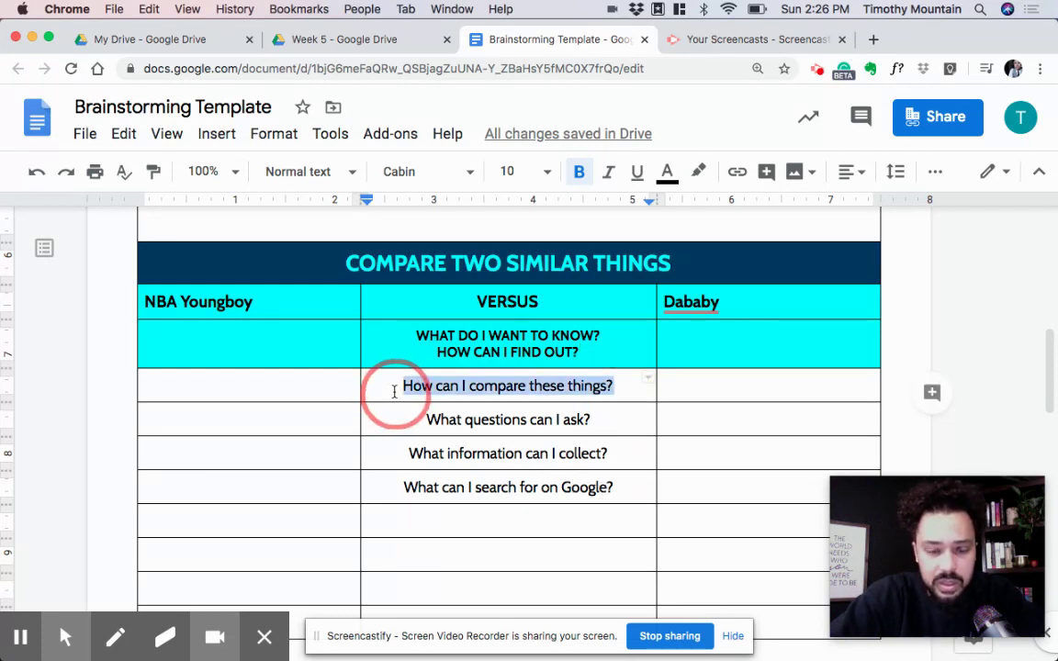
key("BackSpace")
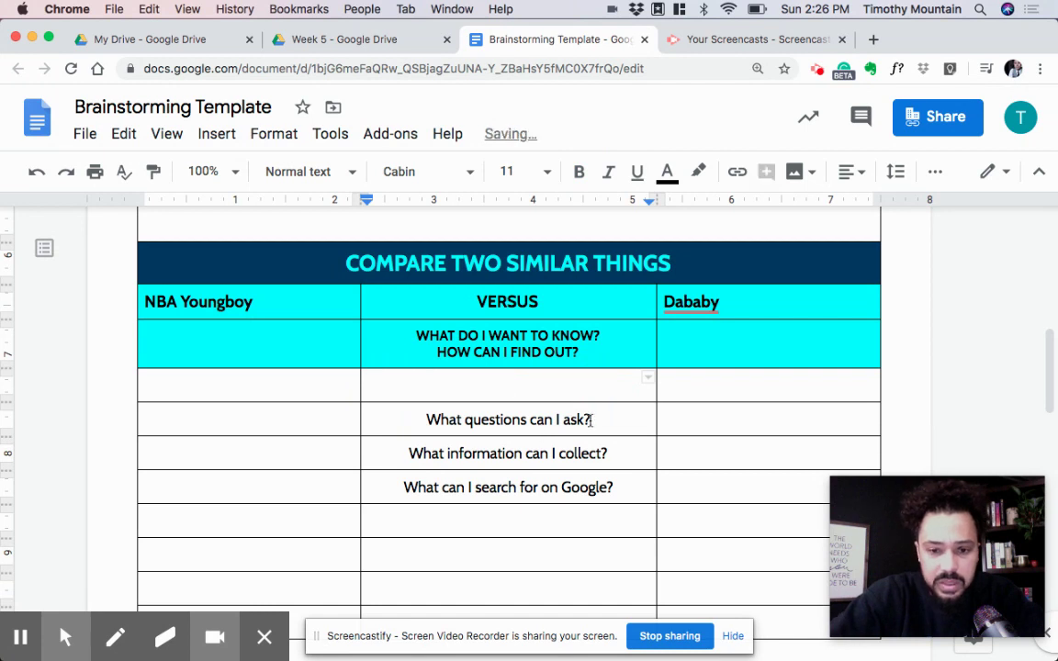
Step: Delete the sample question "What questions can I ask?" from the Versus column
left_click(593, 420)
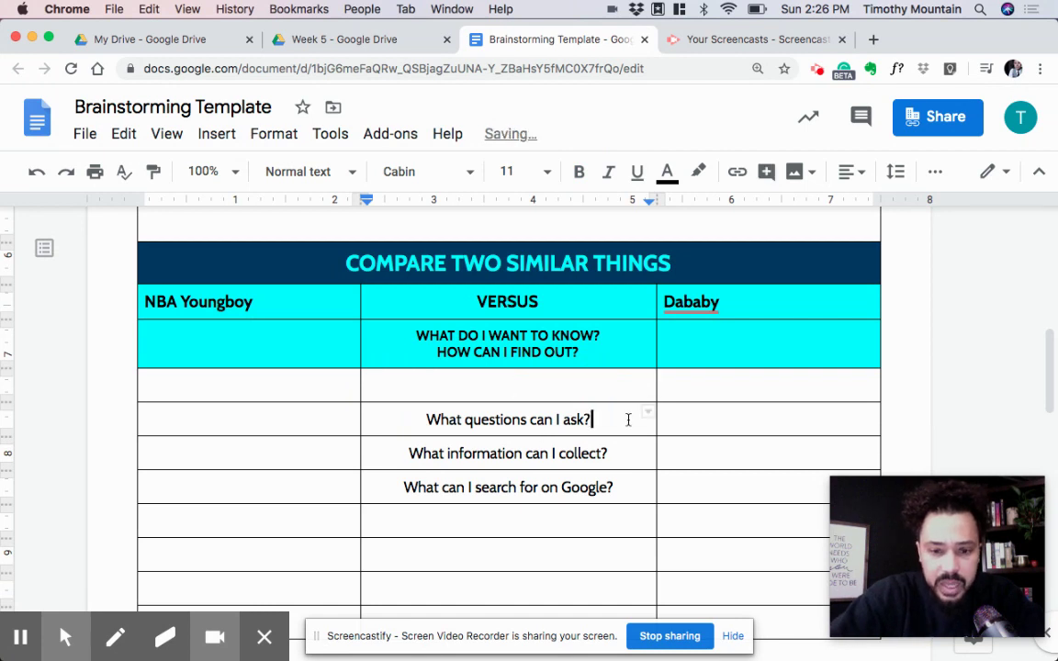
key("BackSpace")
key("BackSpace")
key("BackSpace")
key("BackSpace")
key("BackSpace")
key("BackSpace")
left_click(423, 416, "shift")
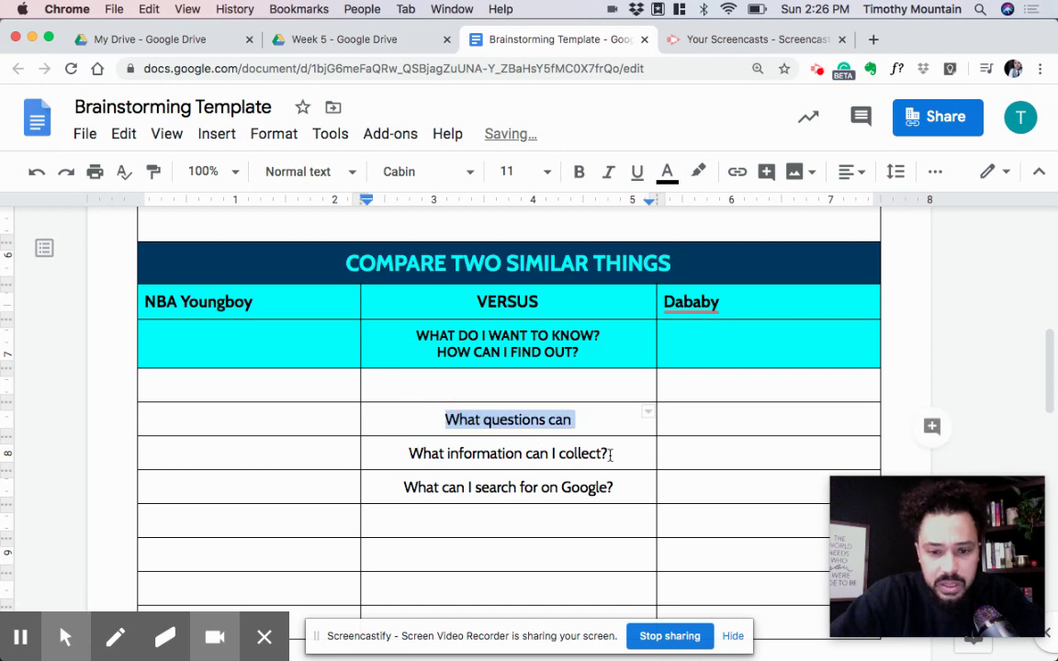
key("BackSpace")
Step: Clear the sample questions "What information can I collect?" and "What can I search for on Google?" from the Versus column
left_click_drag(647, 450, 417, 450)
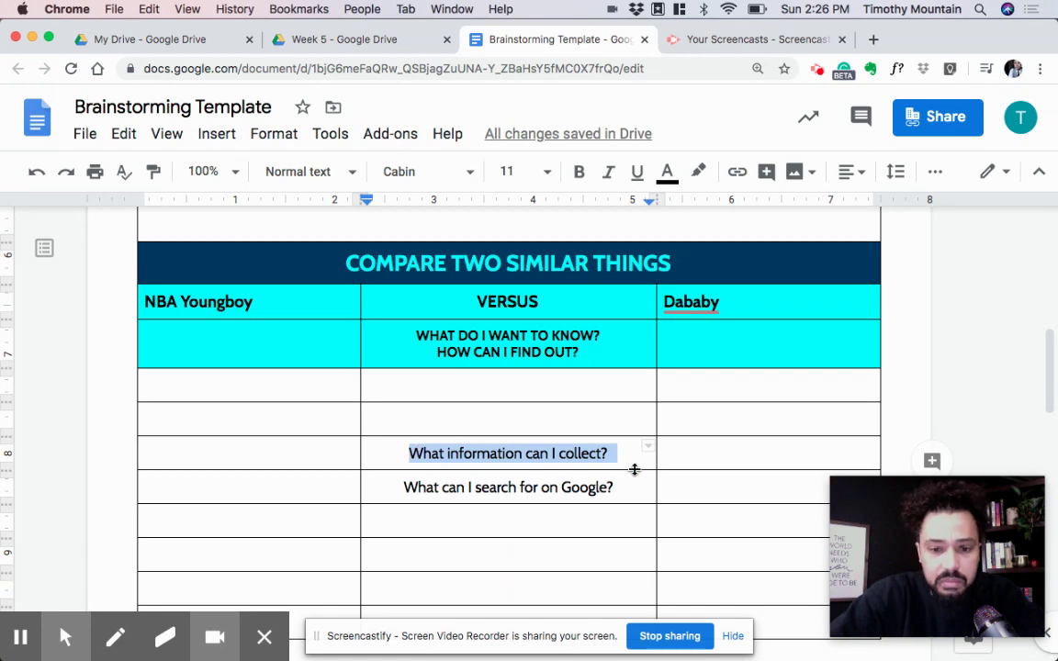
key("BackSpace")
left_click_drag(355, 470, 445, 446)
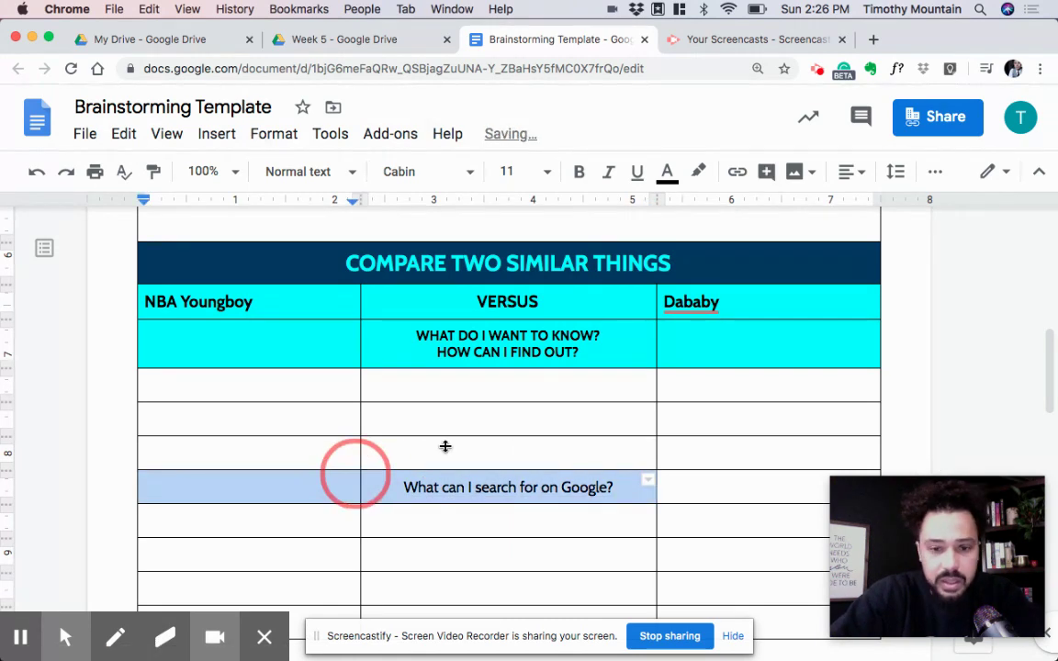
key("BackSpace")
Step: Enter "Who has bigger hits?" and "Who has sold the most records?" in the first two empty rows of the Versus column
left_click(512, 386)
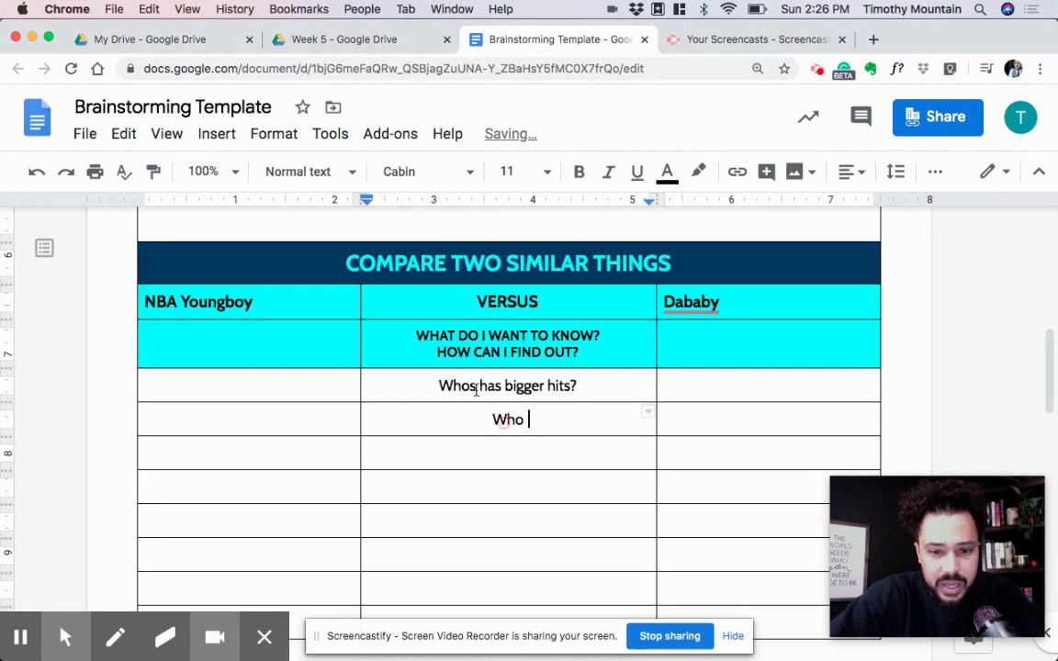
type("has sold the most records")
left_click(473, 386)
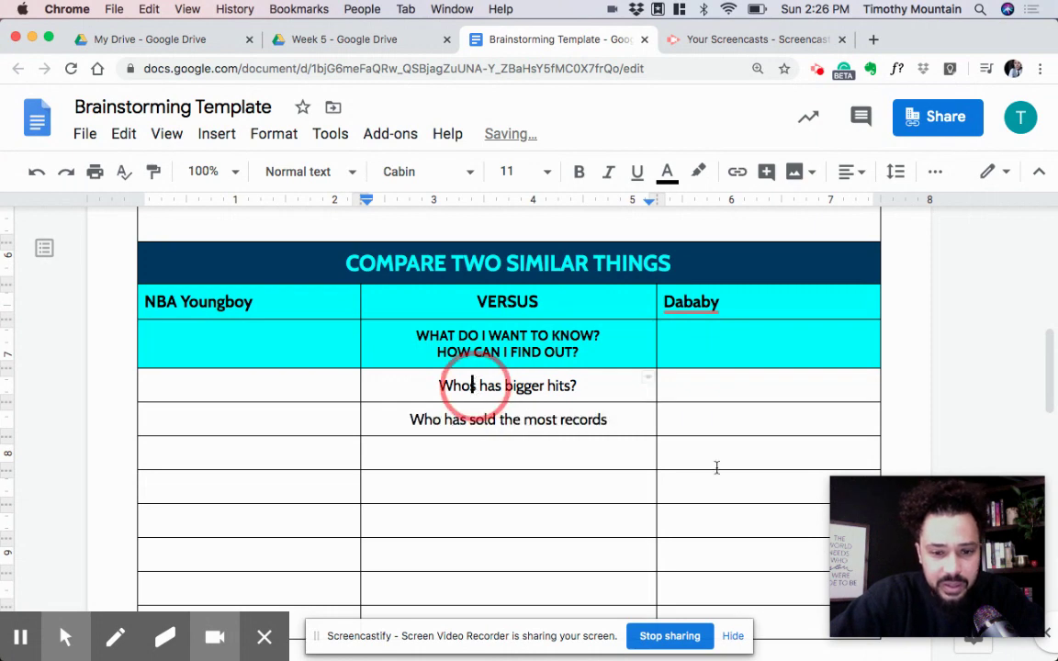
key("Right")
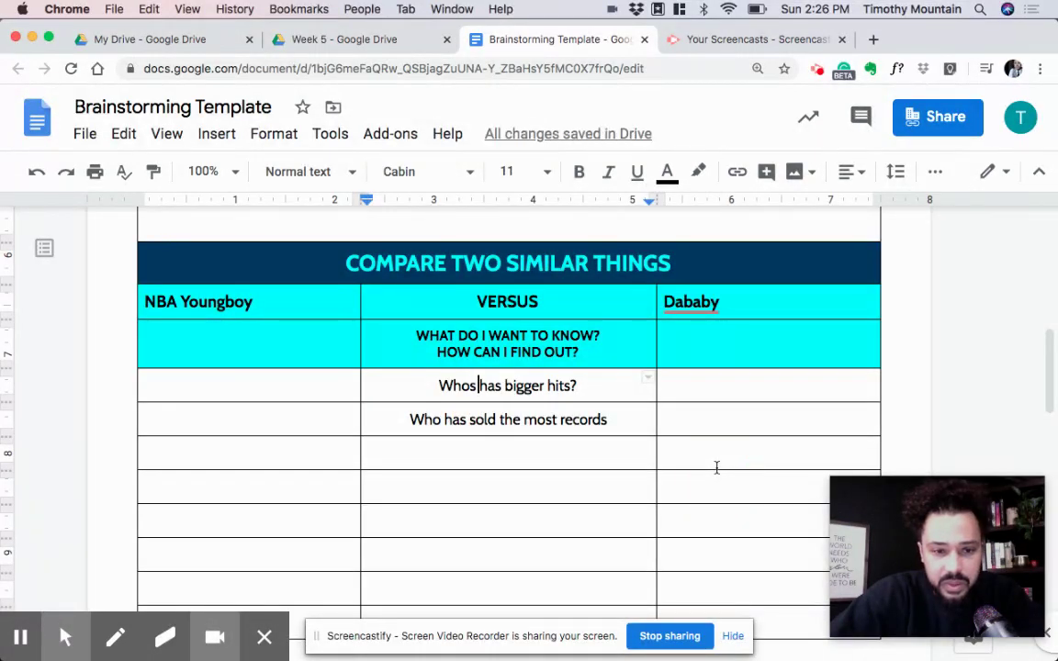
key("BackSpace")
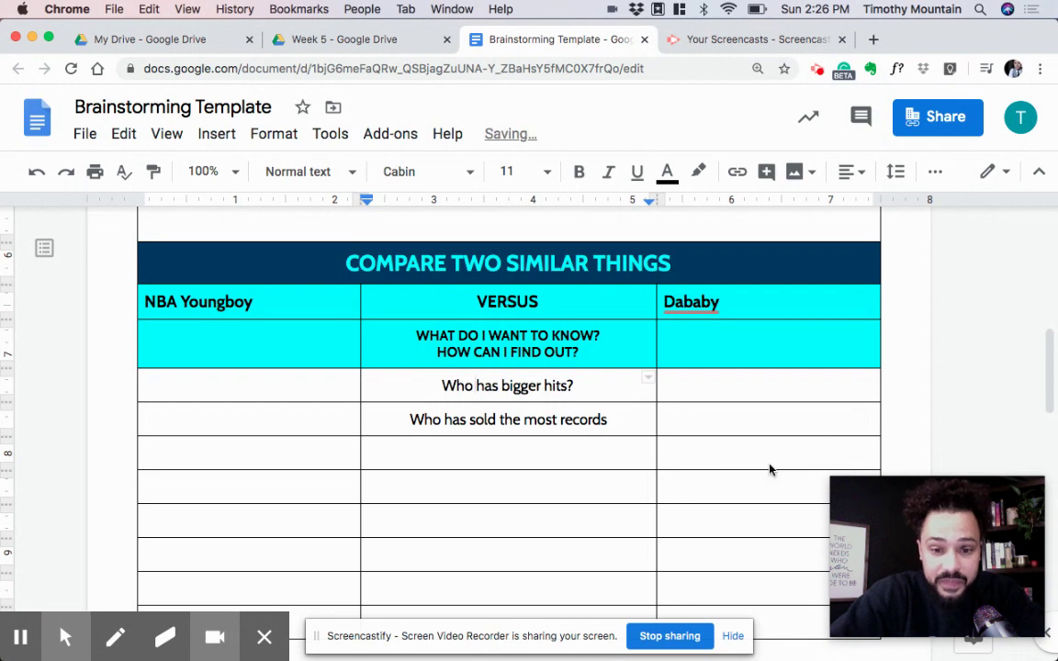
left_click(636, 420)
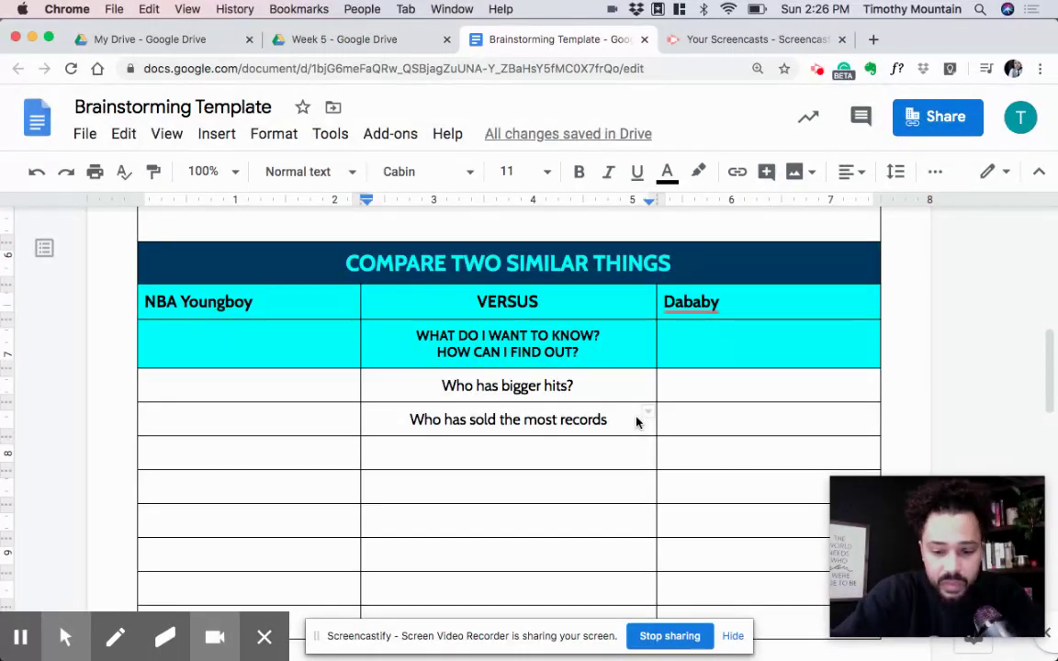
type("?")
Step: Add "Who is a better rapper?", "Who played more festivals?" and "Who was featured more?" in the following three rows of the Versus column
left_click(533, 456)
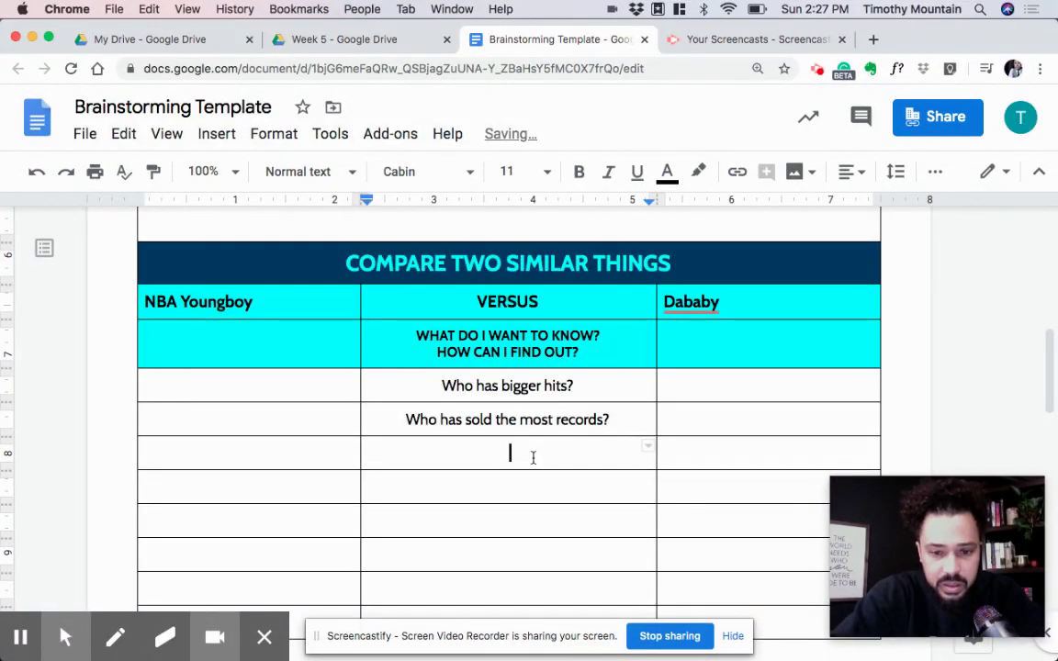
type("Who is a better rapper?")
left_click(491, 491)
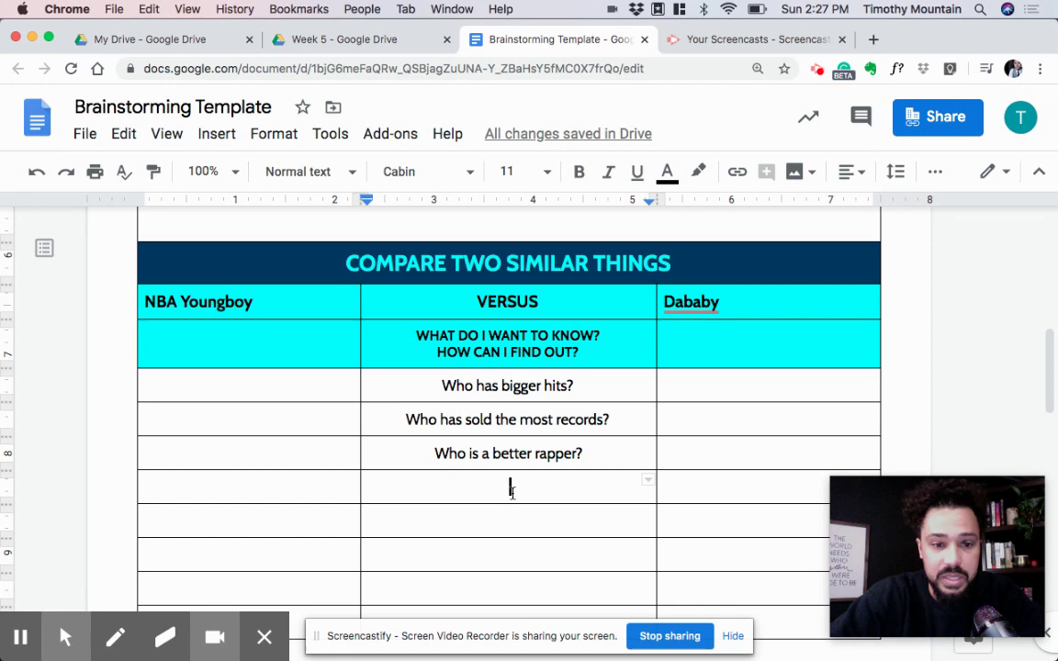
scroll(511, 492, "down", 1)
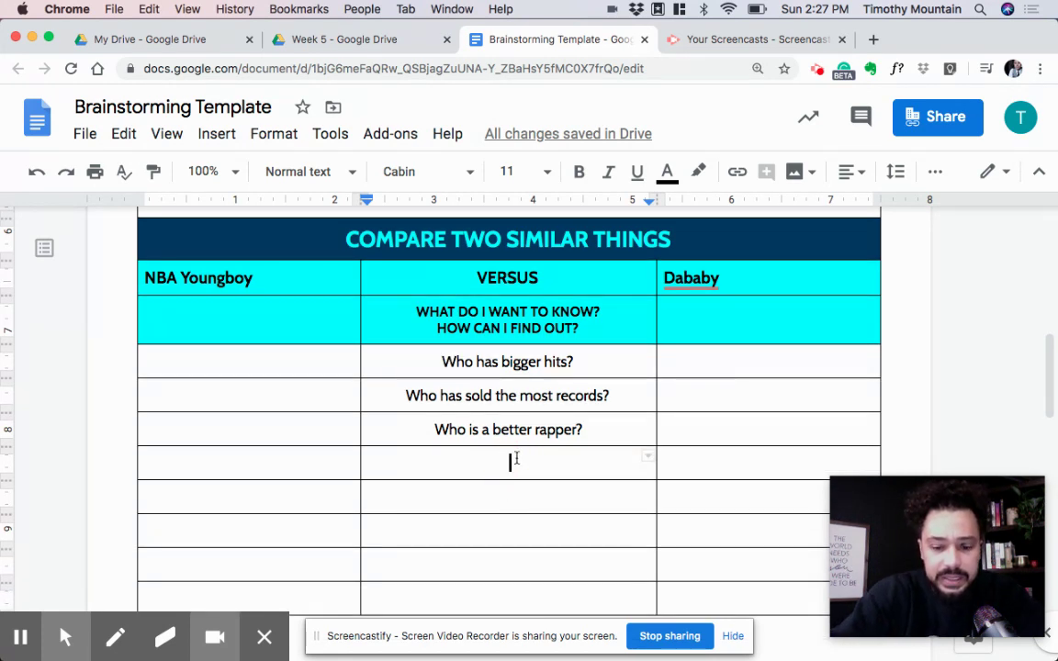
type("Who")
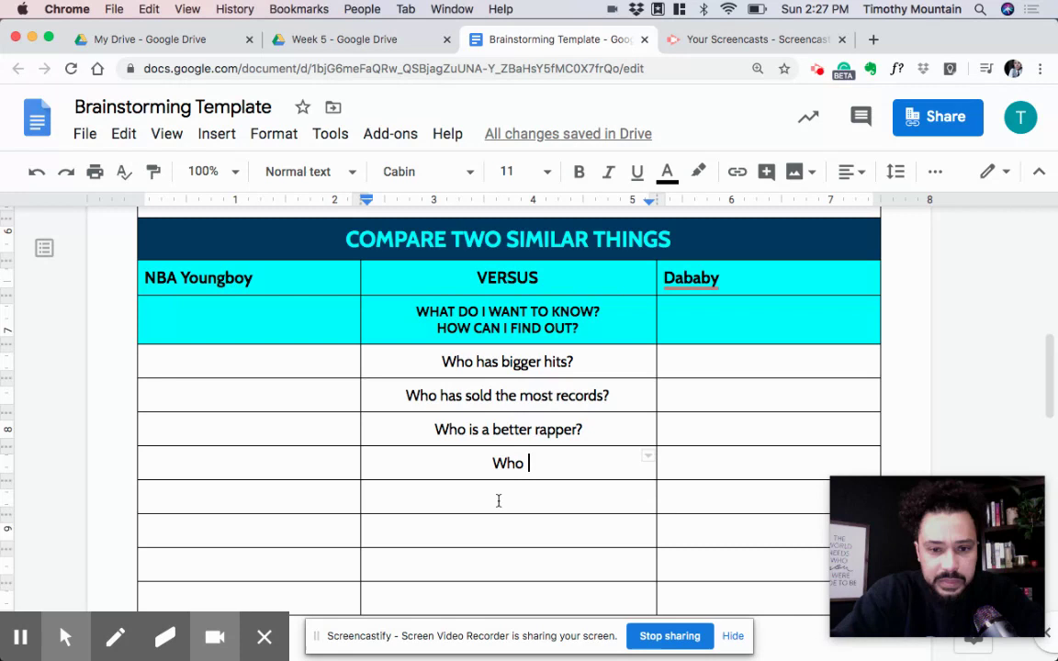
type("played more festivals?")
left_click(499, 500)
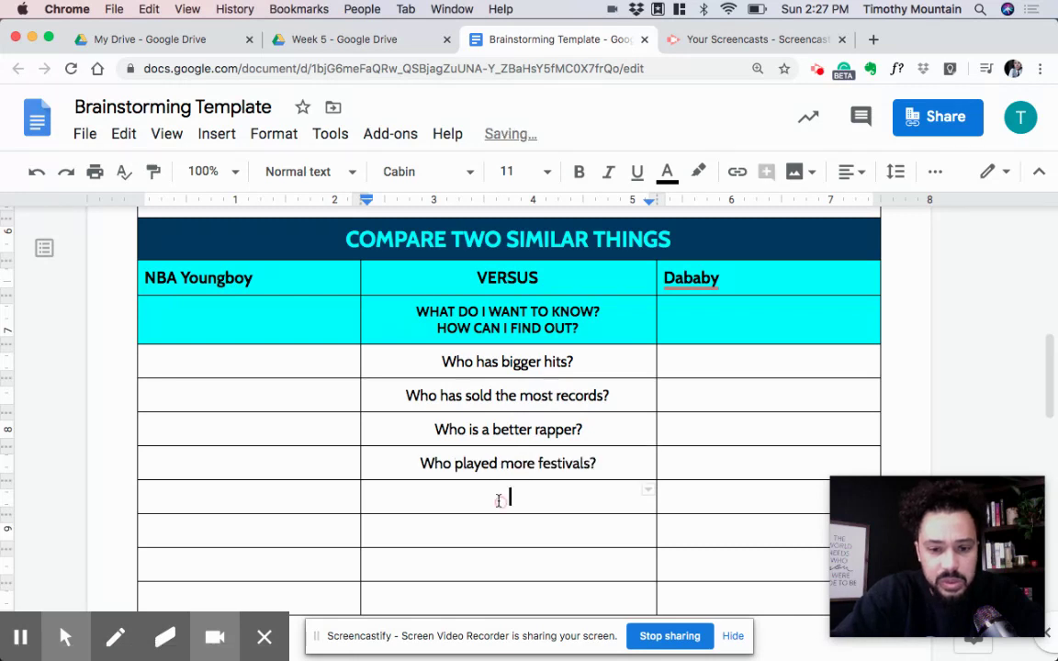
type("Who was featured more?")
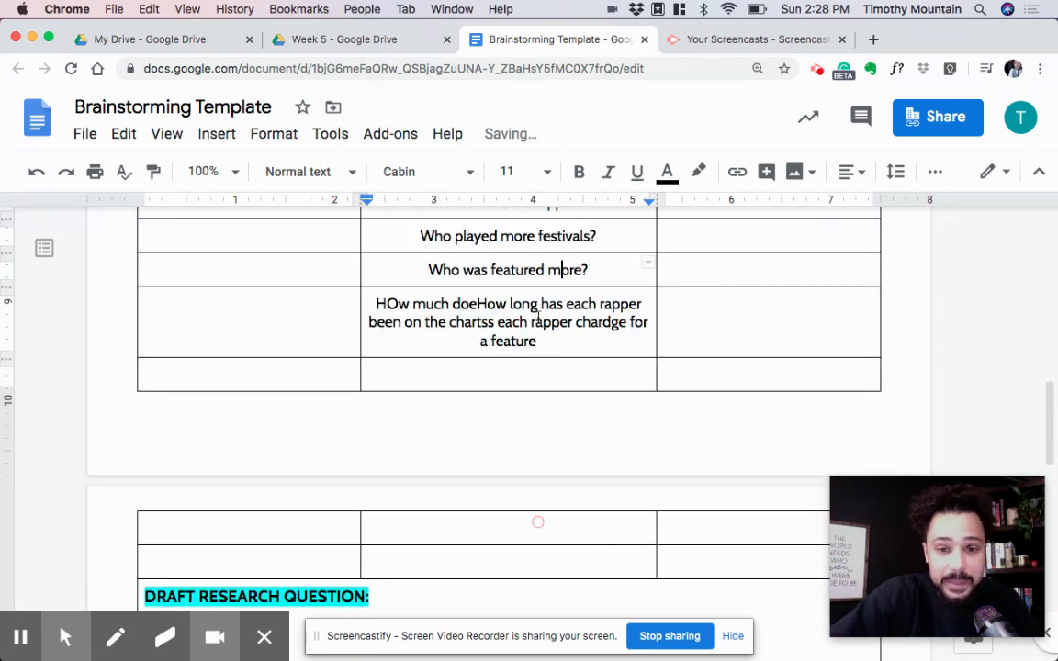
Step: Delete the garbled question below "Who was featured more?" in the Versus column
scroll(527, 314, "up", 5)
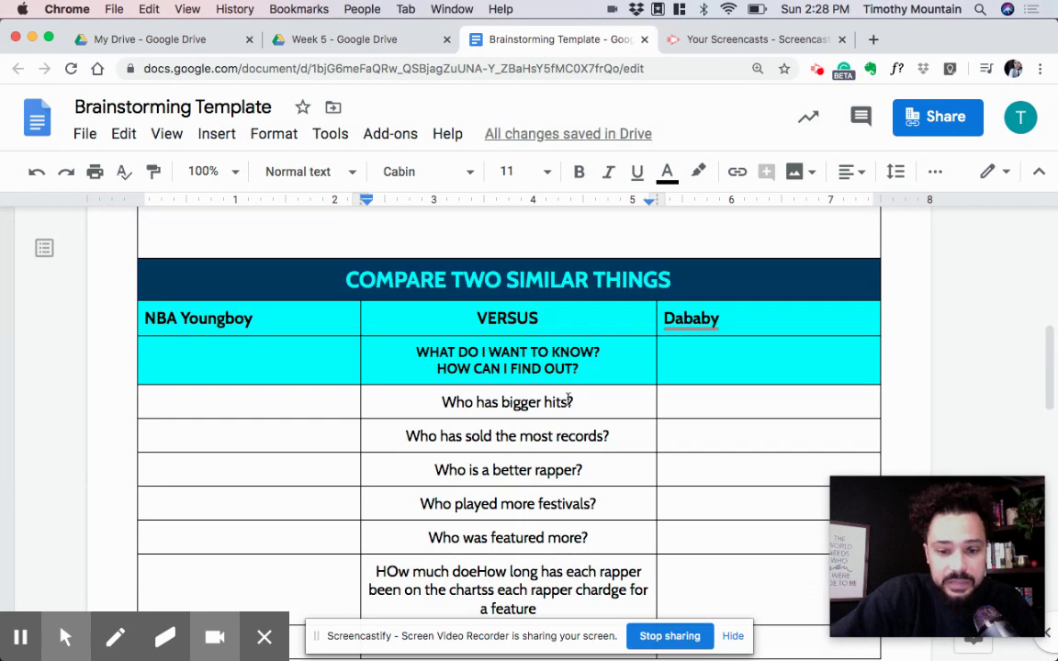
scroll(549, 536, "down", 1)
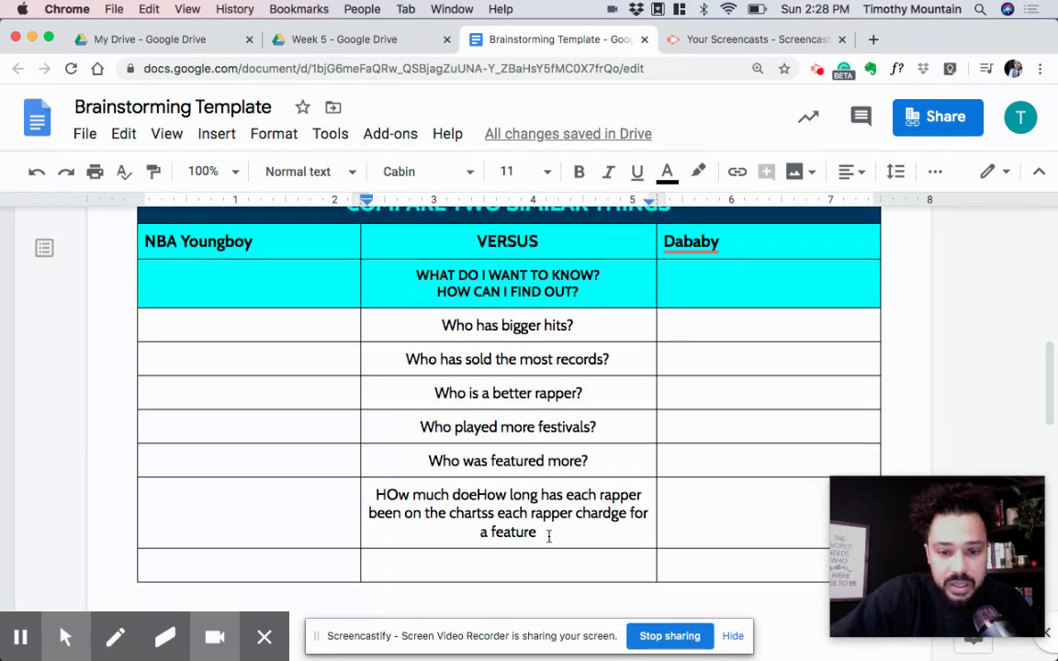
left_click(548, 532)
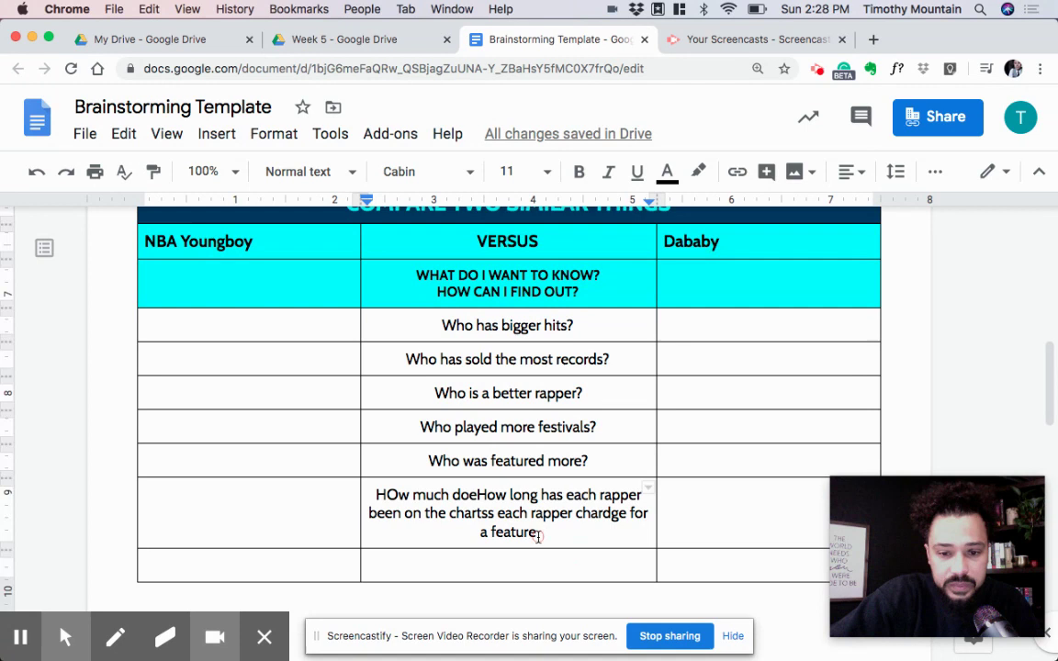
left_click_drag(548, 533, 392, 496)
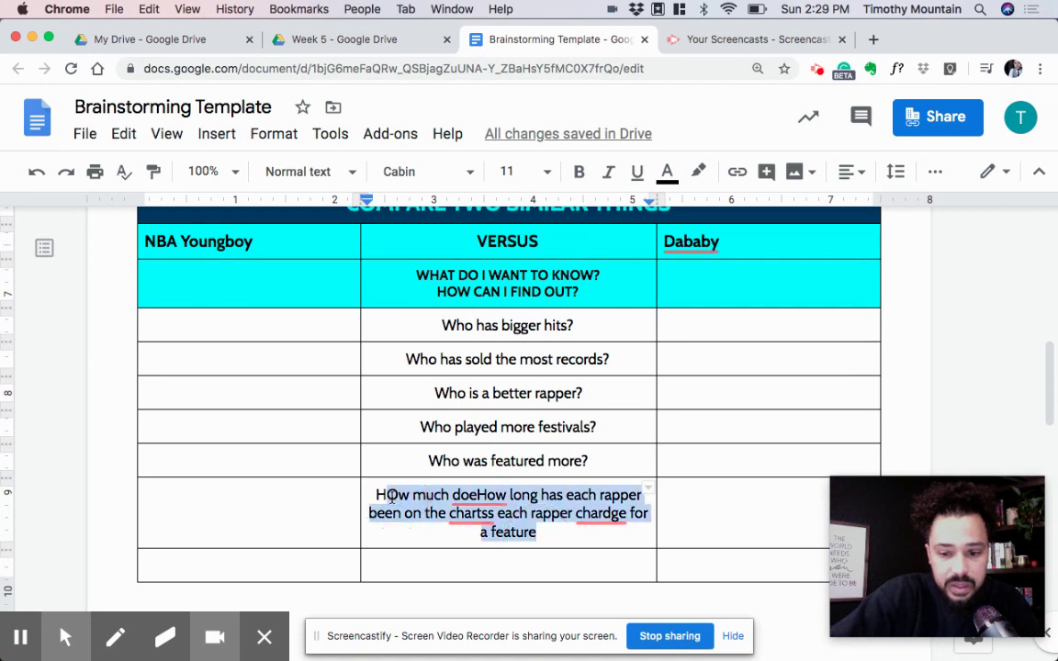
key("BackSpace")
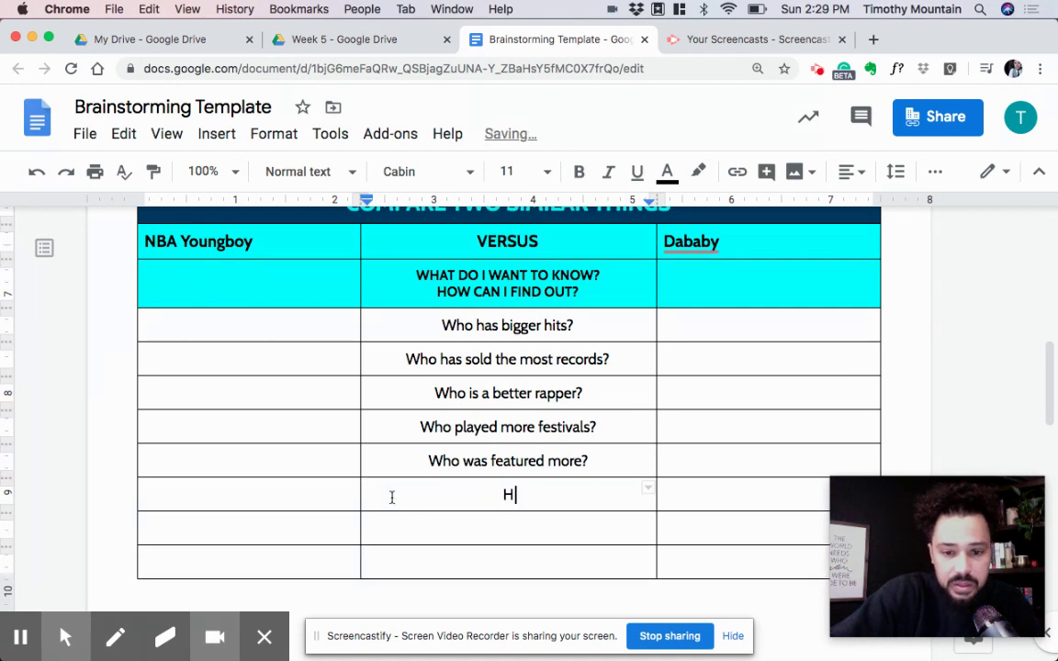
key("BackSpace")
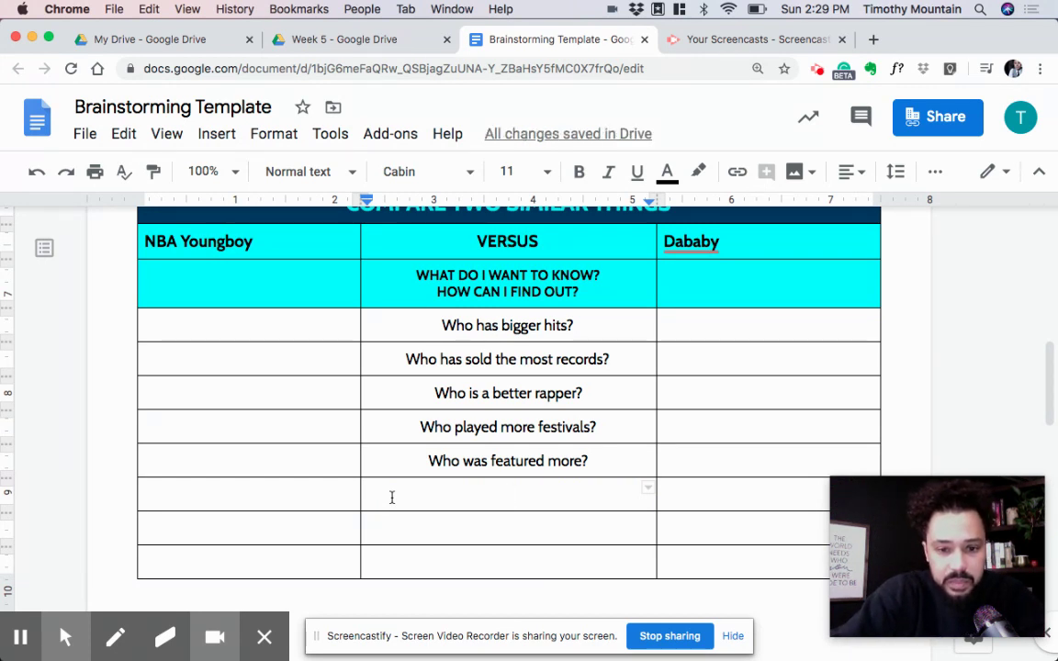
Step: Enter "billboard hits", "forbes" and "arenas size" in the three rows below "Who was featured more?" in the Versus column
type("billboard hits")
left_click(468, 531)
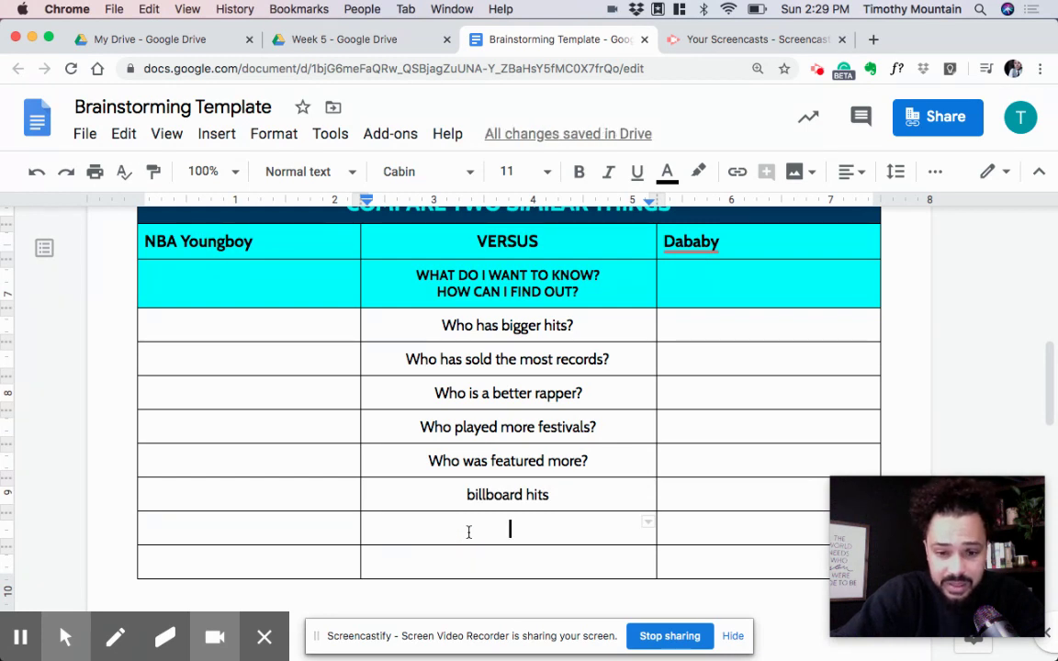
type("forbes")
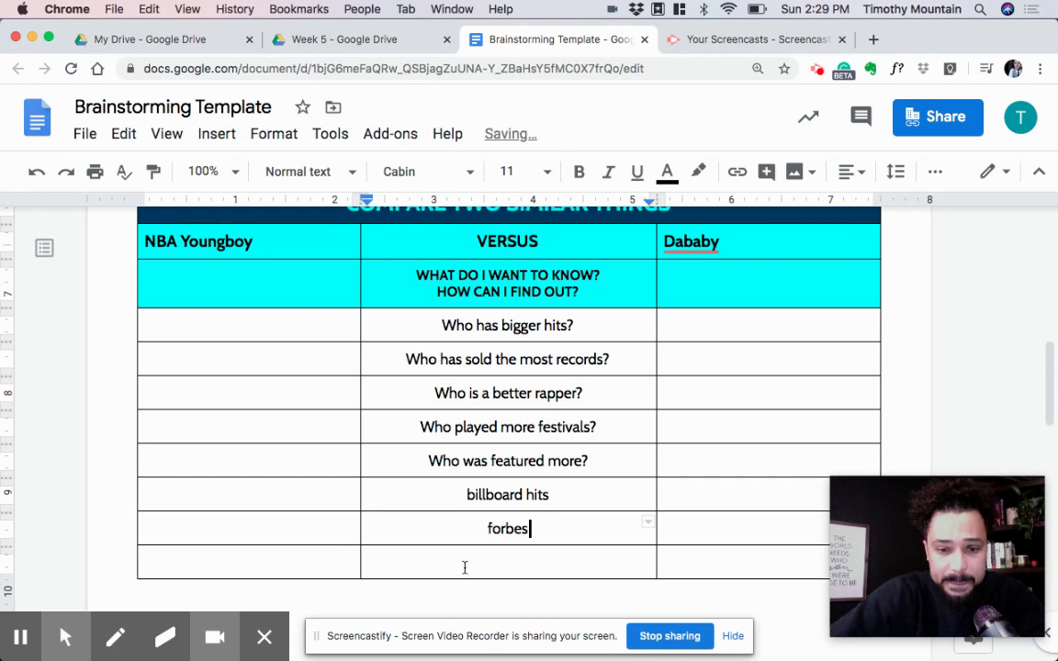
left_click(481, 564)
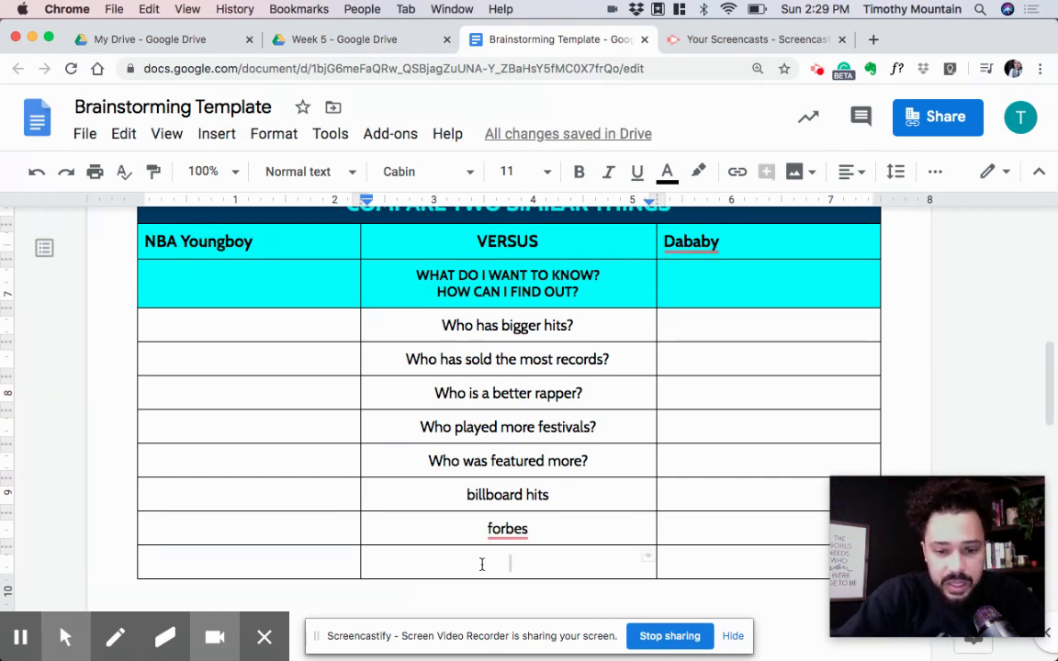
type("a")
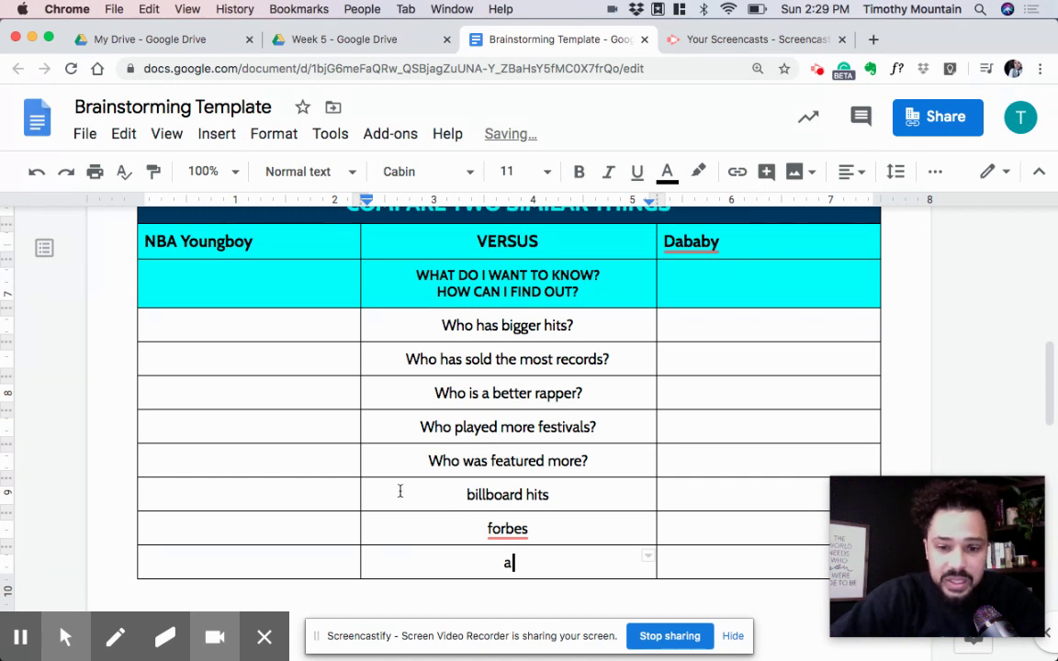
type("renas size")
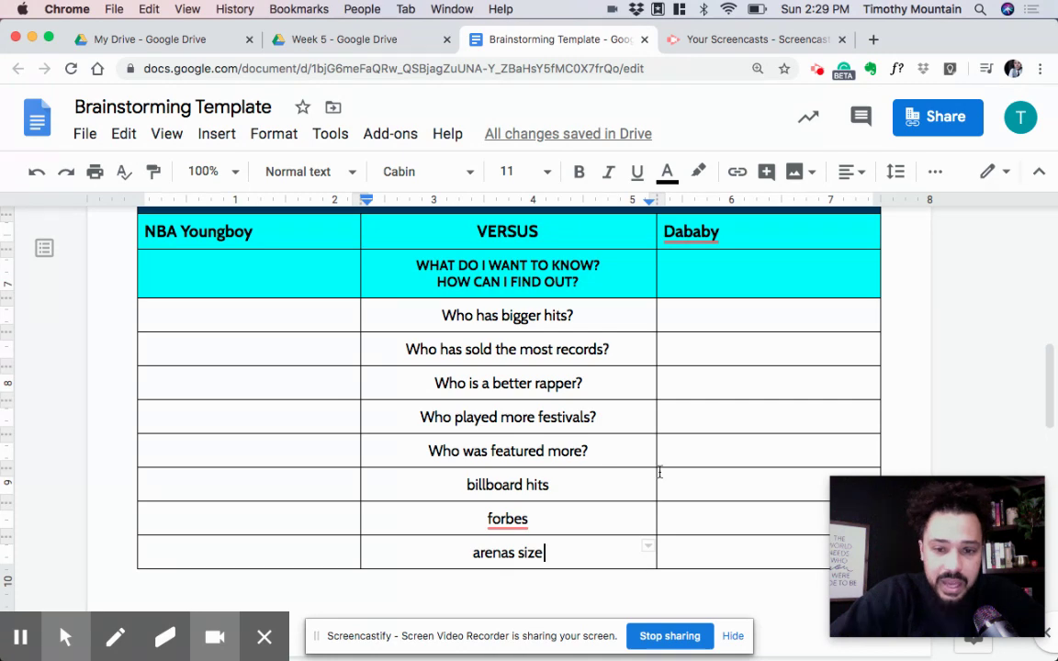
Step: Add "who has a bigger social media following" in the last row of the Versus column
scroll(698, 470, "down", 2)
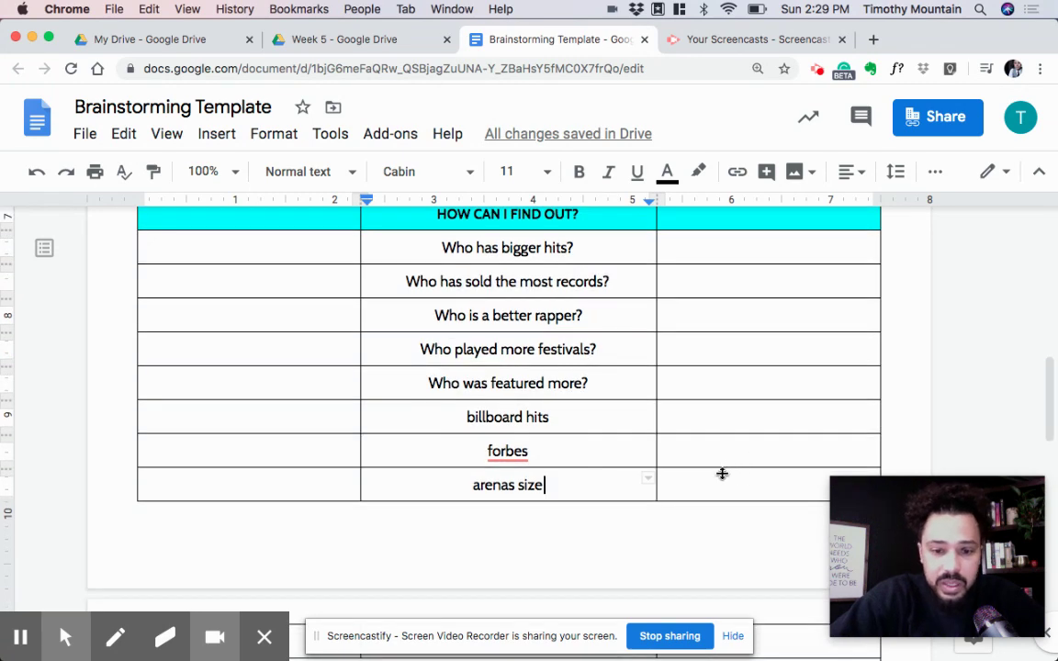
scroll(722, 473, "down", 2)
scroll(722, 472, "down", 2)
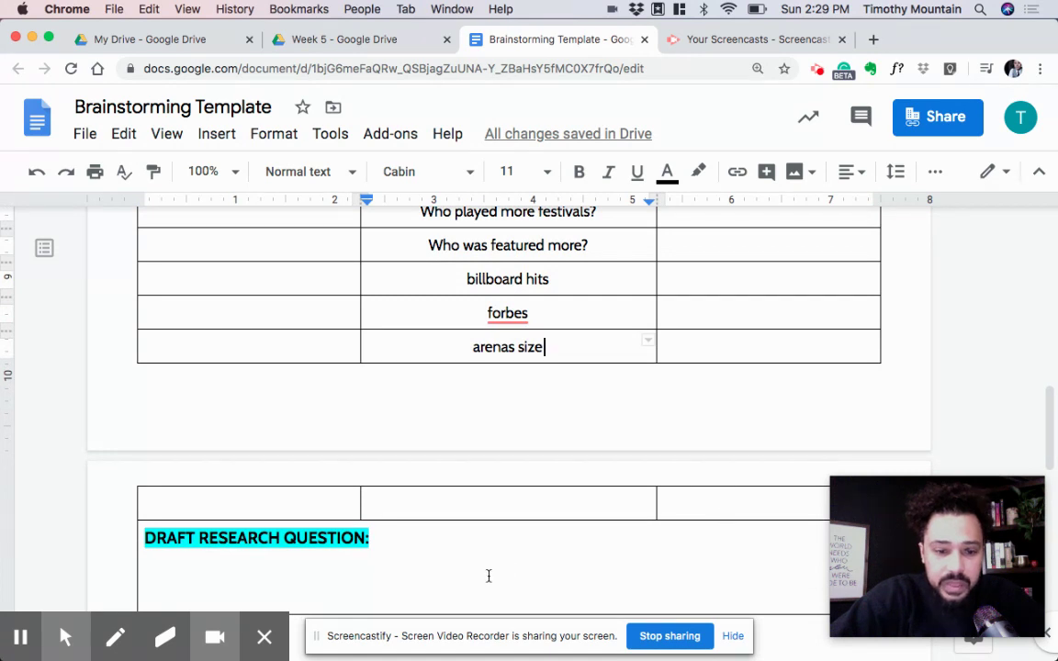
left_click(602, 450)
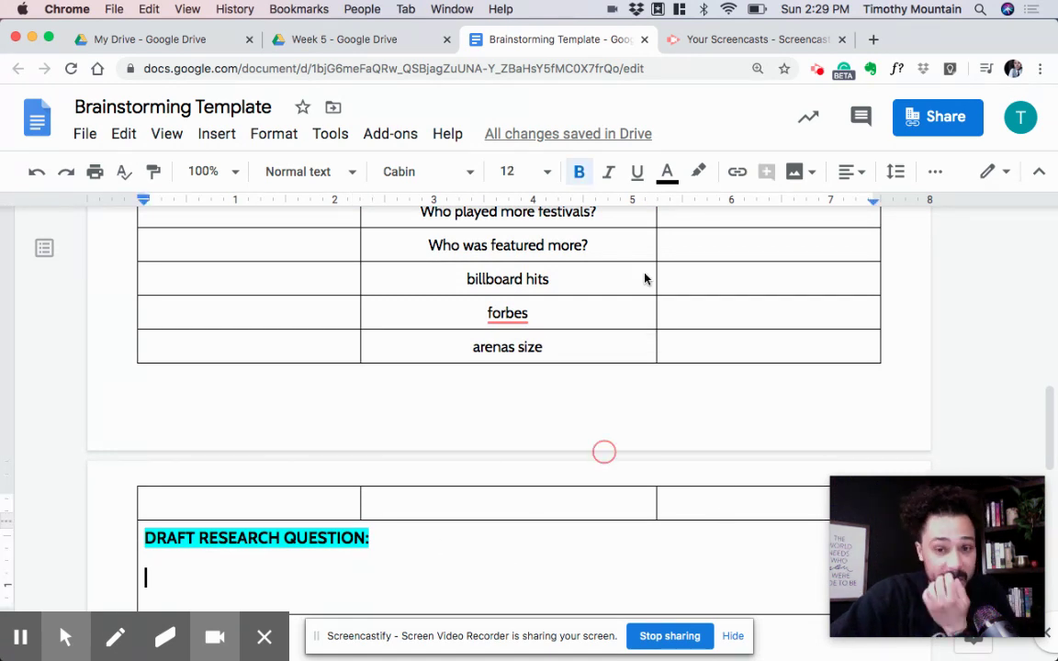
left_click(581, 343)
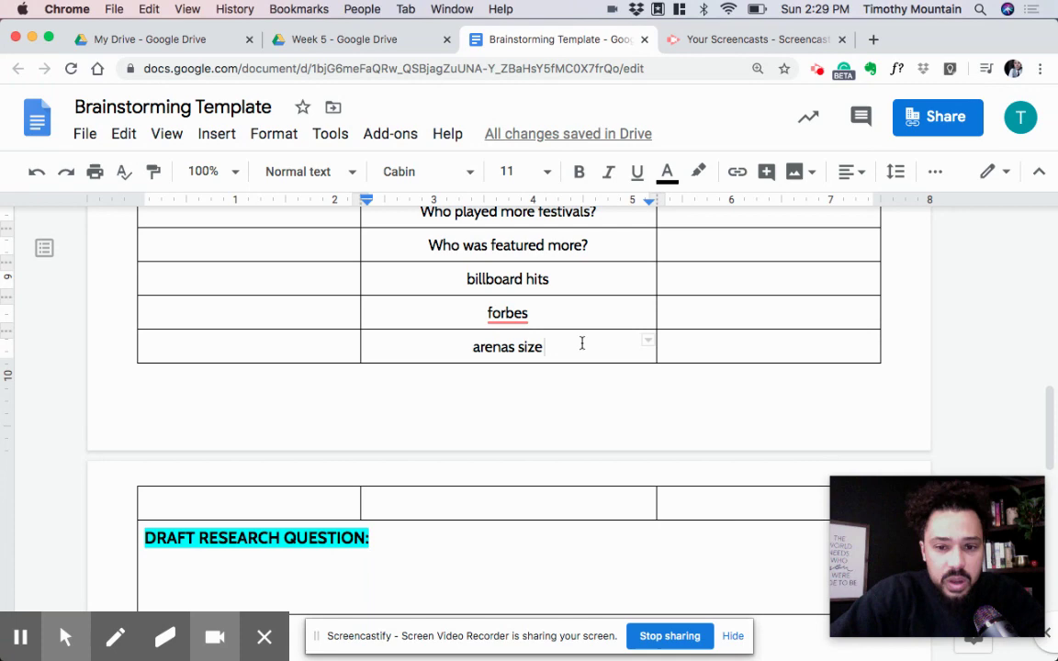
scroll(583, 417, "up", 2)
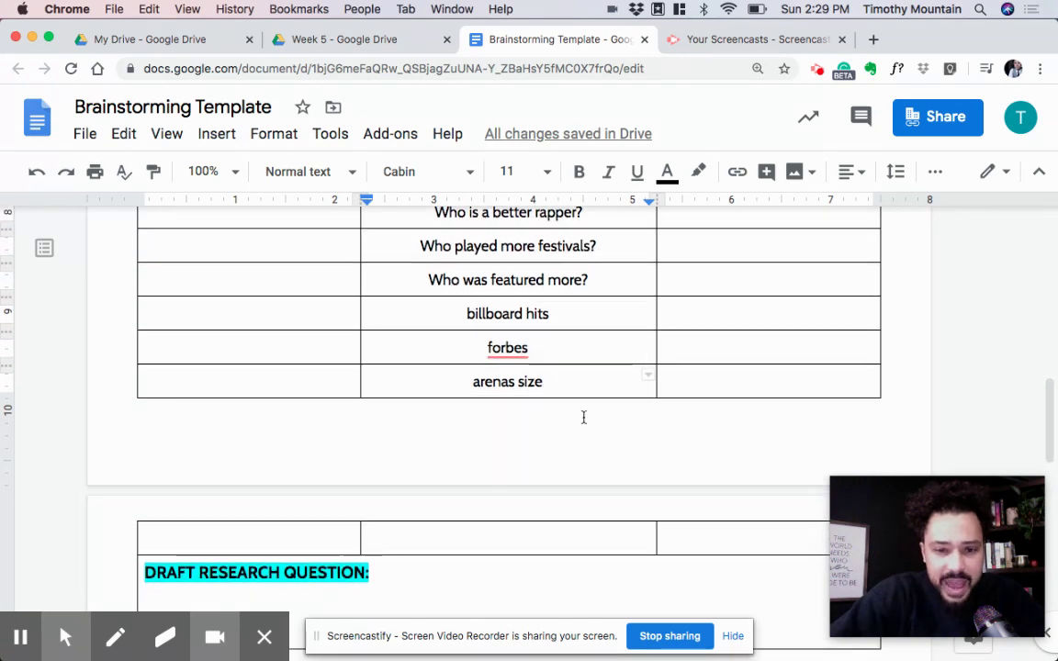
scroll(584, 417, "up", 1)
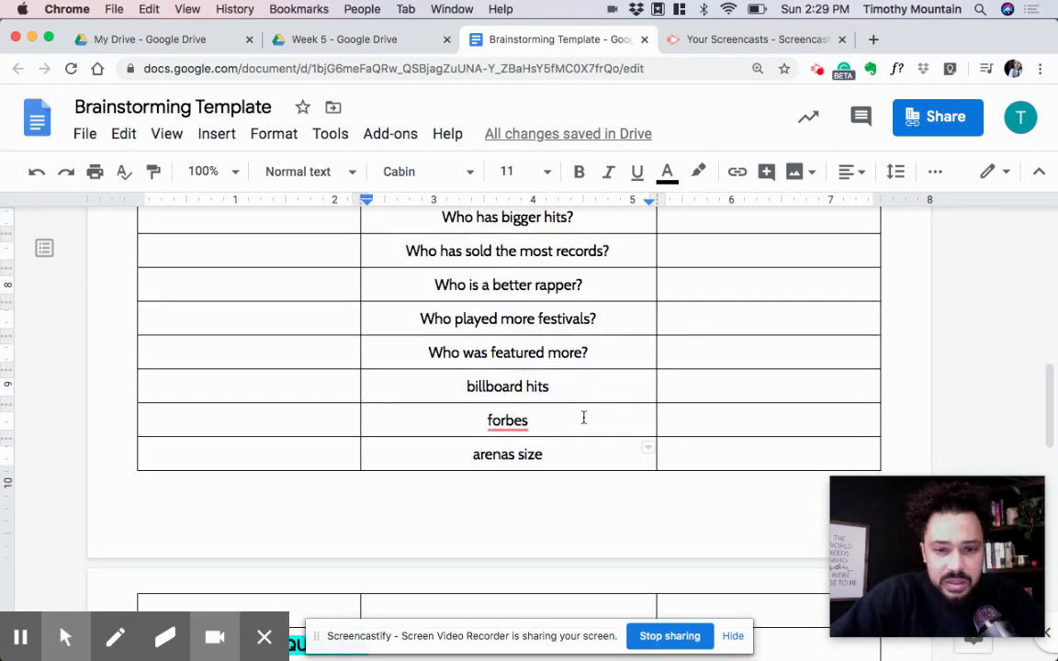
scroll(583, 417, "down", 2)
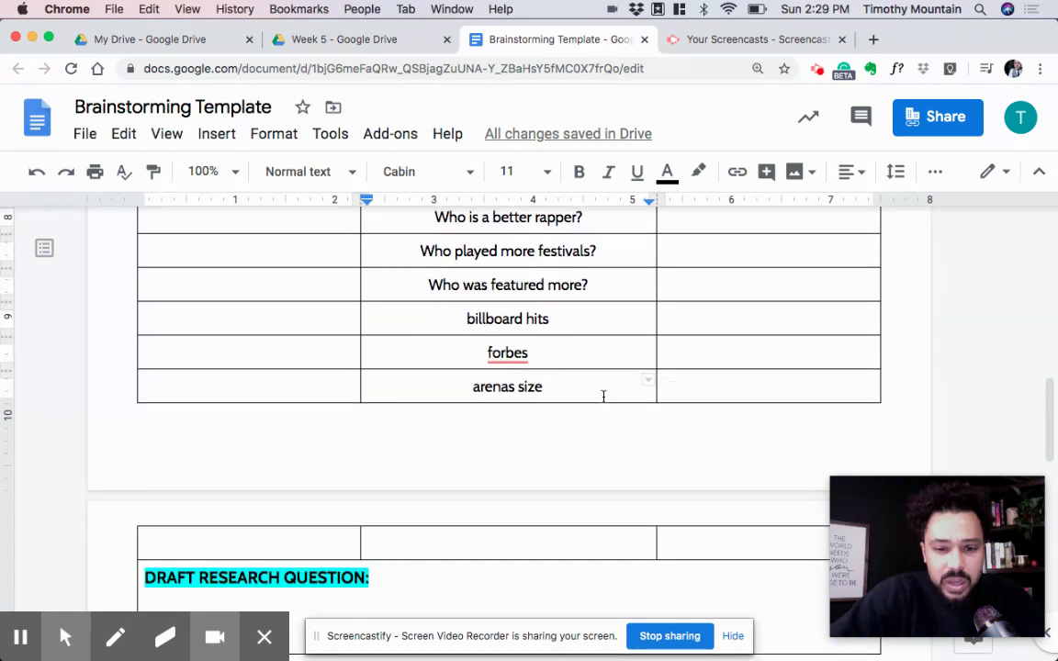
left_click(602, 395)
key("Tab")
key("Tab")
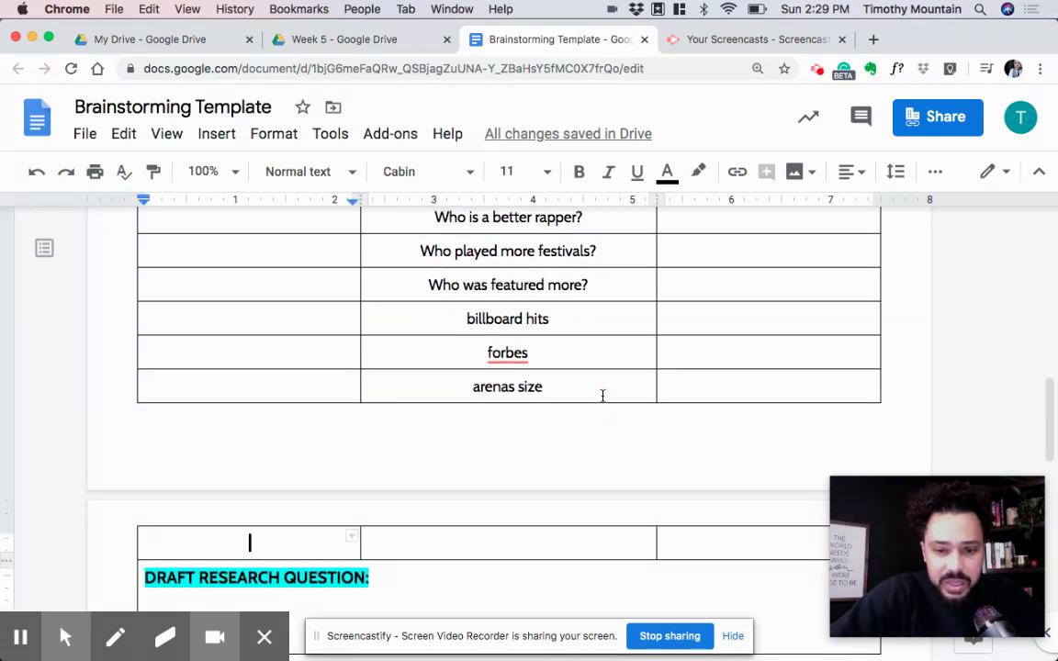
left_click(472, 531)
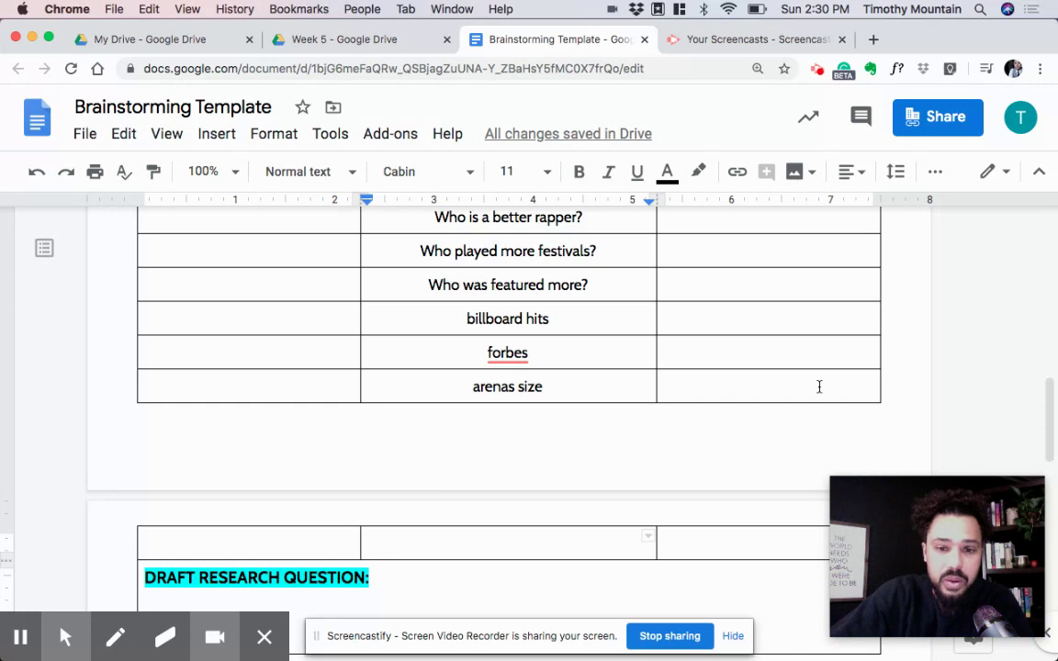
type("who has a bigger social media following")
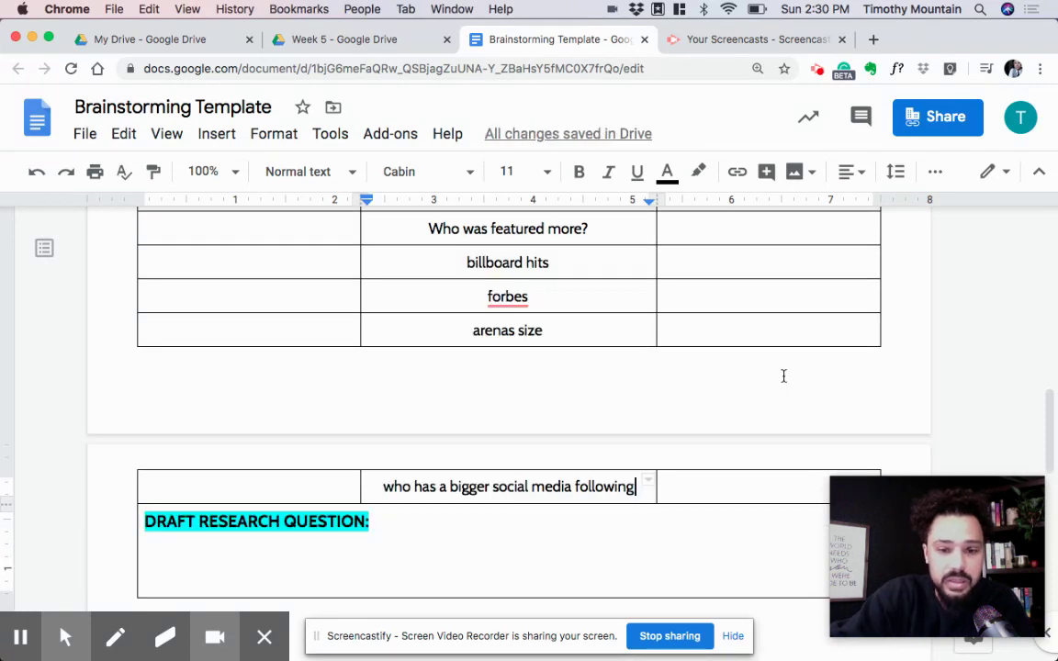
Step: Write "Who will become a billionaire first" under the Draft Research Question heading, leaving a blank line between them
scroll(784, 376, "down", 3)
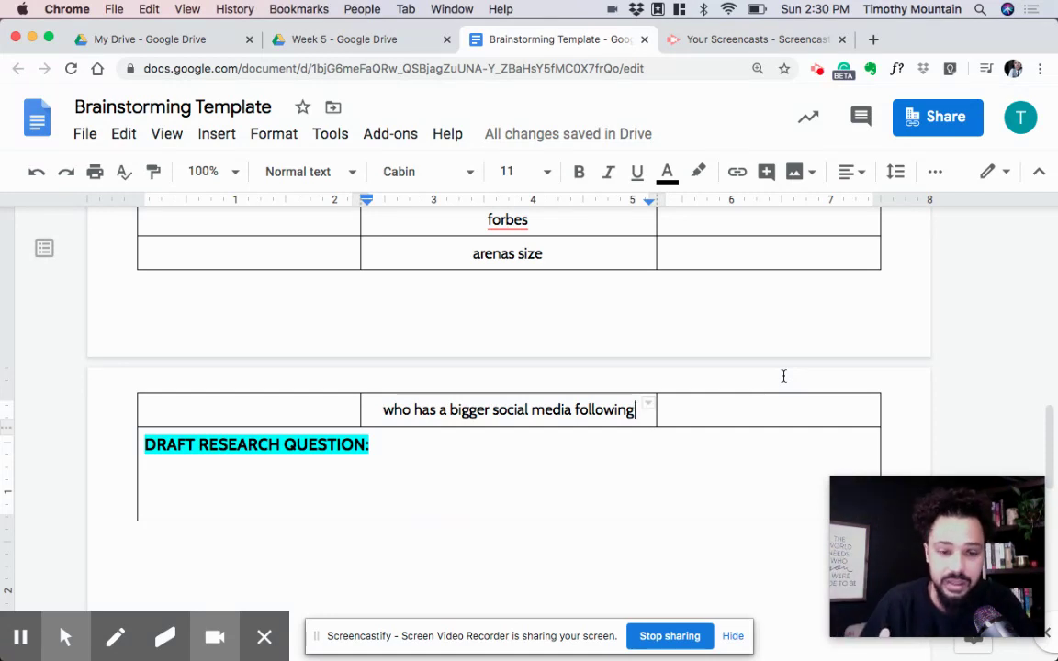
left_click(418, 452)
key("Return")
key("Return")
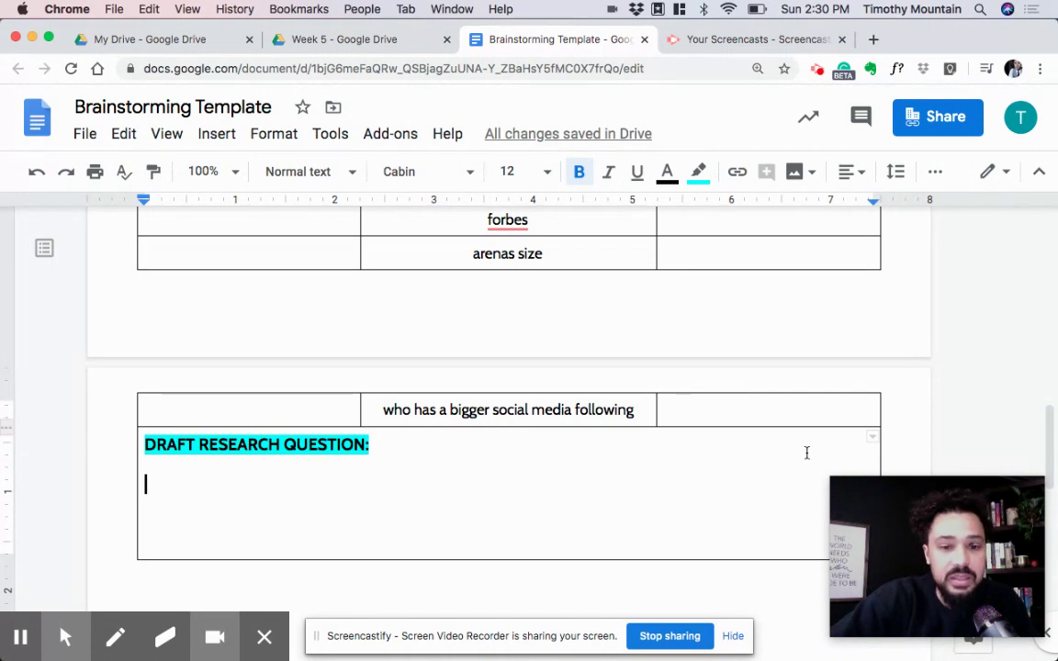
type("Who will become a billionaire first")
scroll(806, 452, "down", 1)
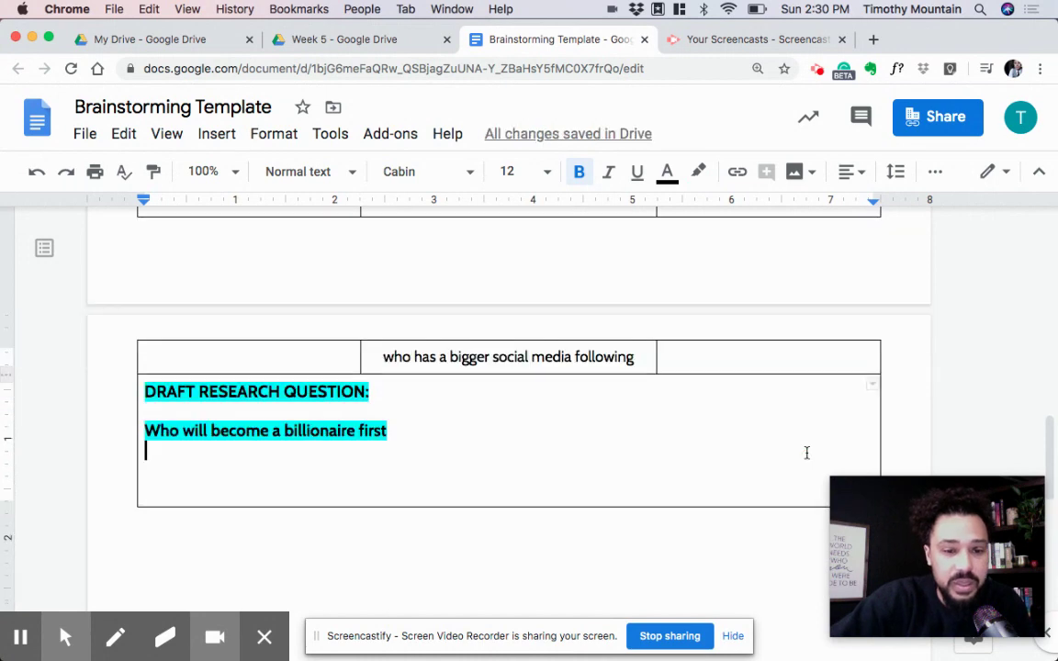
left_click(502, 420)
Step: Add a question mark to the end of the draft research question
scroll(563, 425, "up", 5)
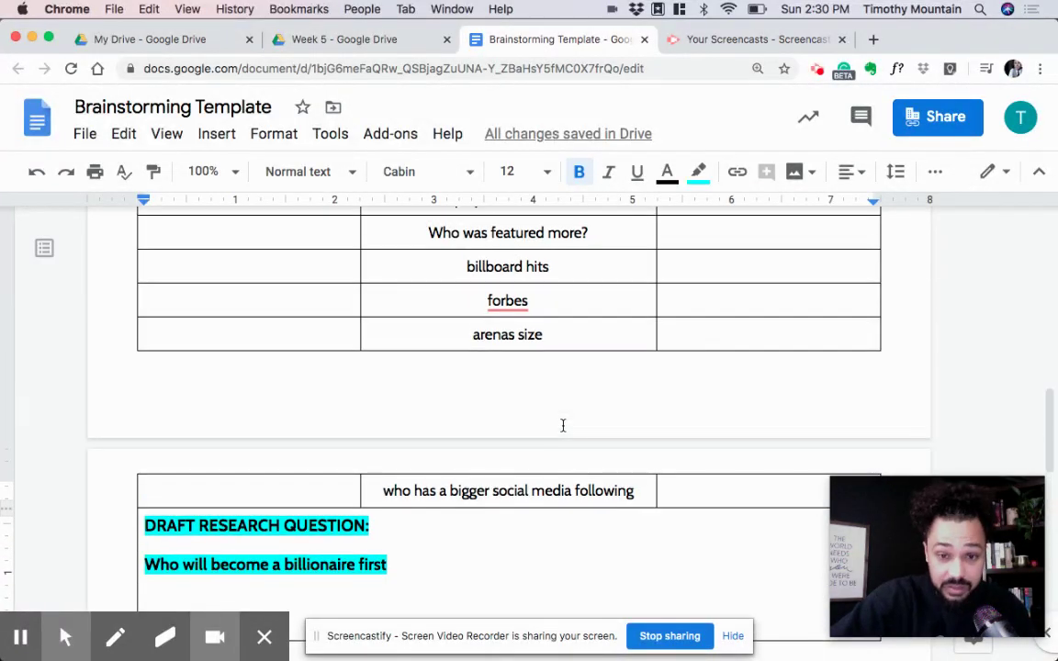
scroll(563, 425, "up", 3)
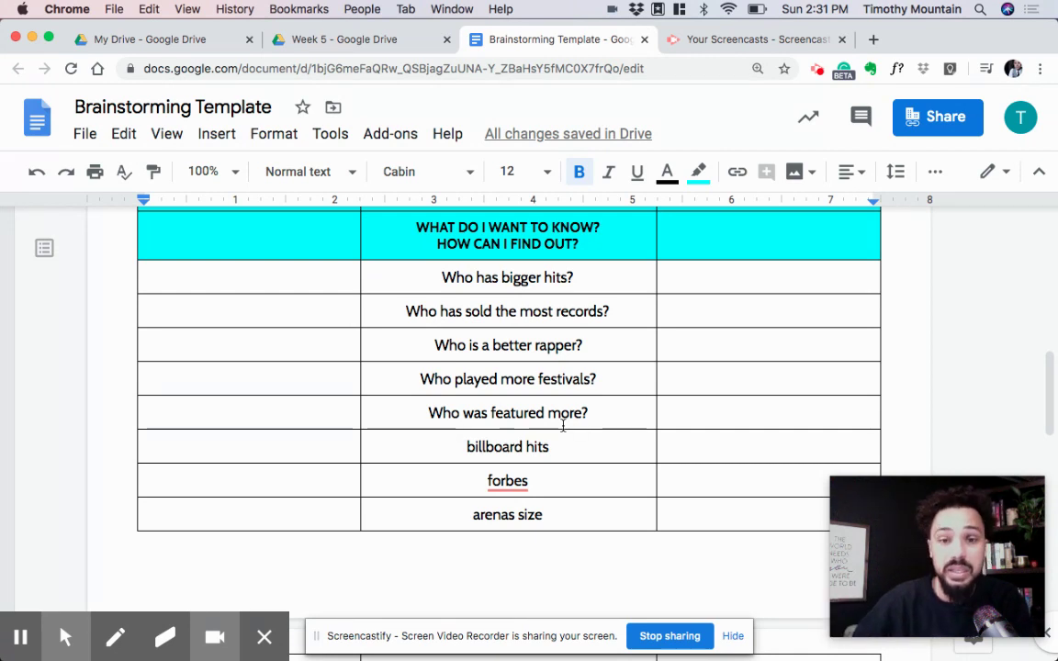
scroll(562, 425, "down", 5)
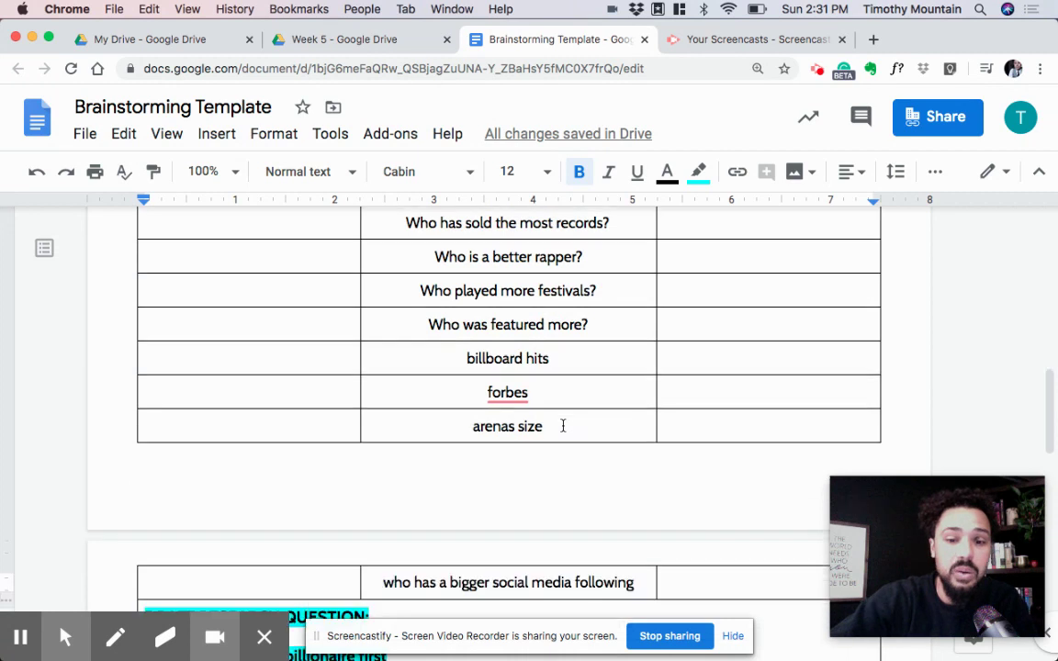
scroll(563, 425, "down", 1)
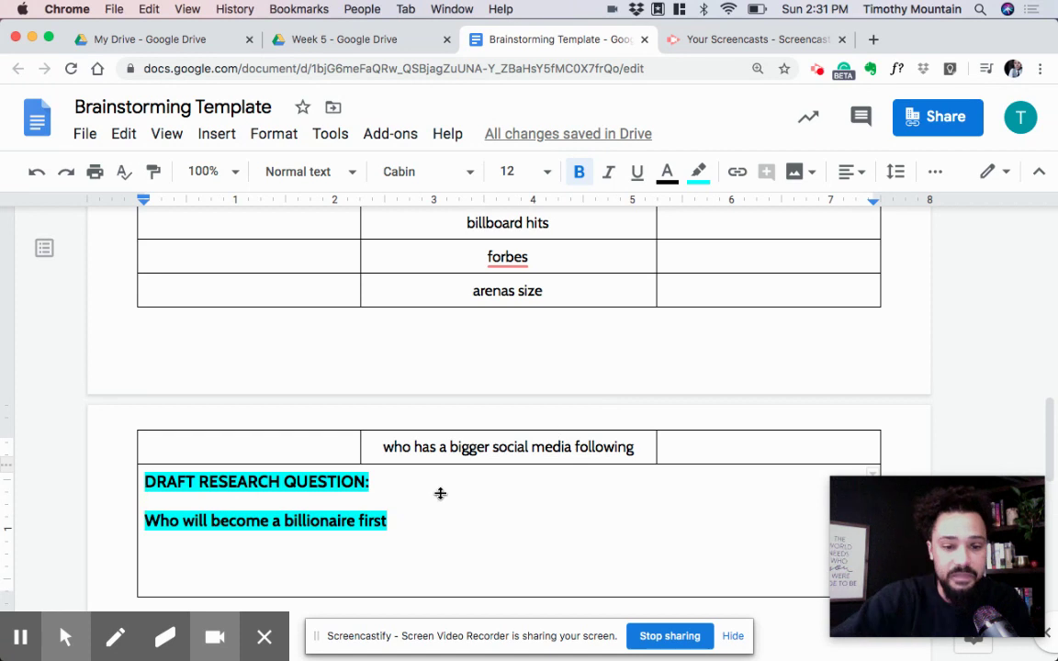
left_click(407, 525)
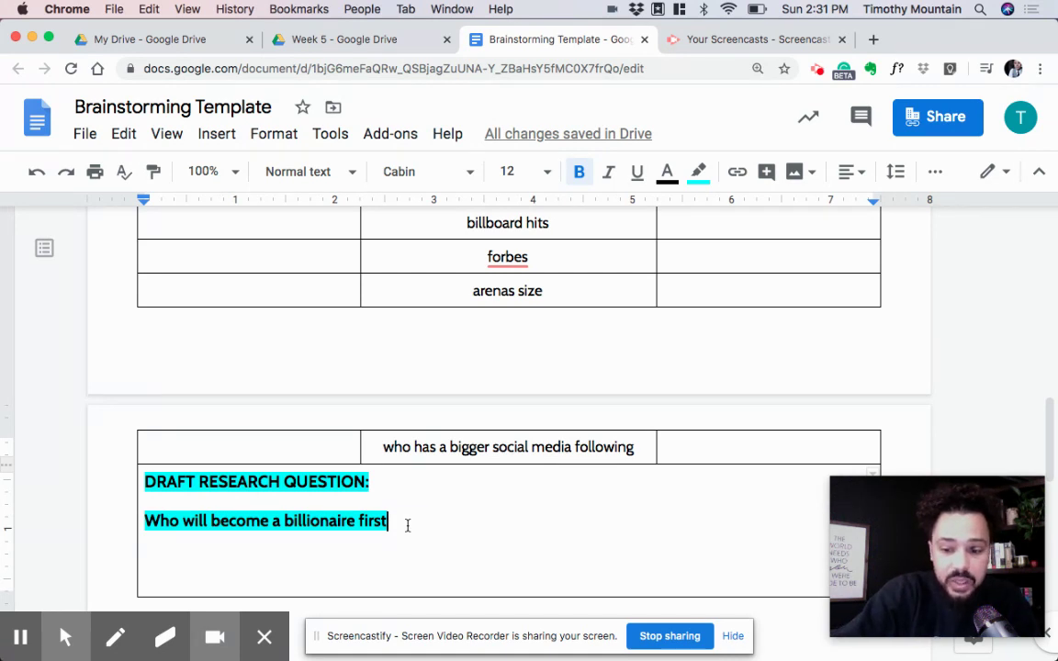
type("?")
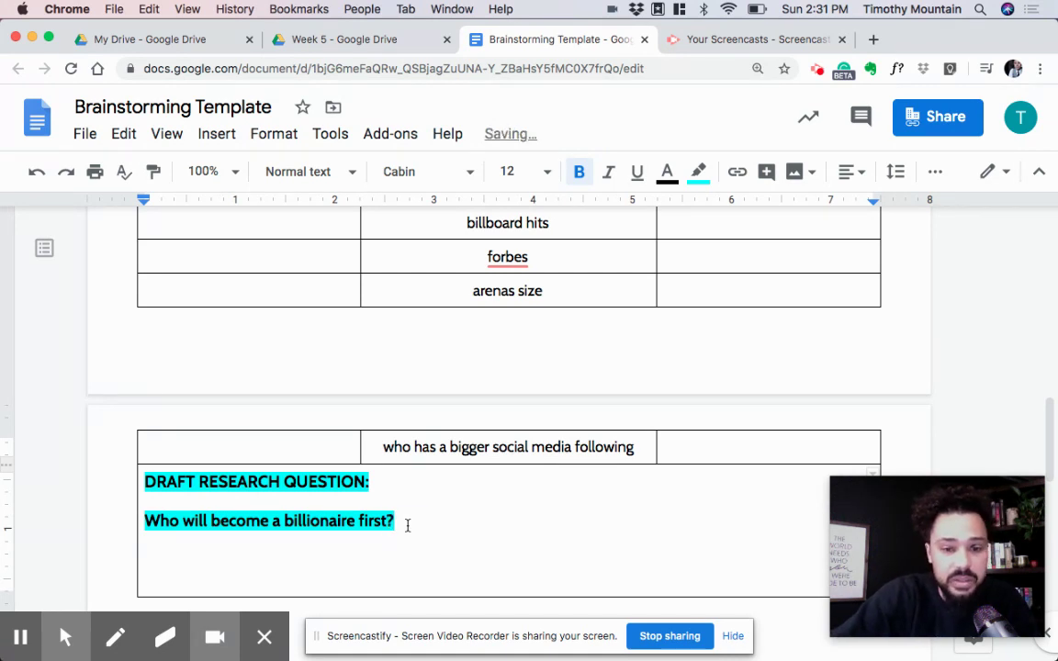
Step: Review the Versus questions, the empty answer cells for both rappers and the draft research question
scroll(567, 406, "up", 3)
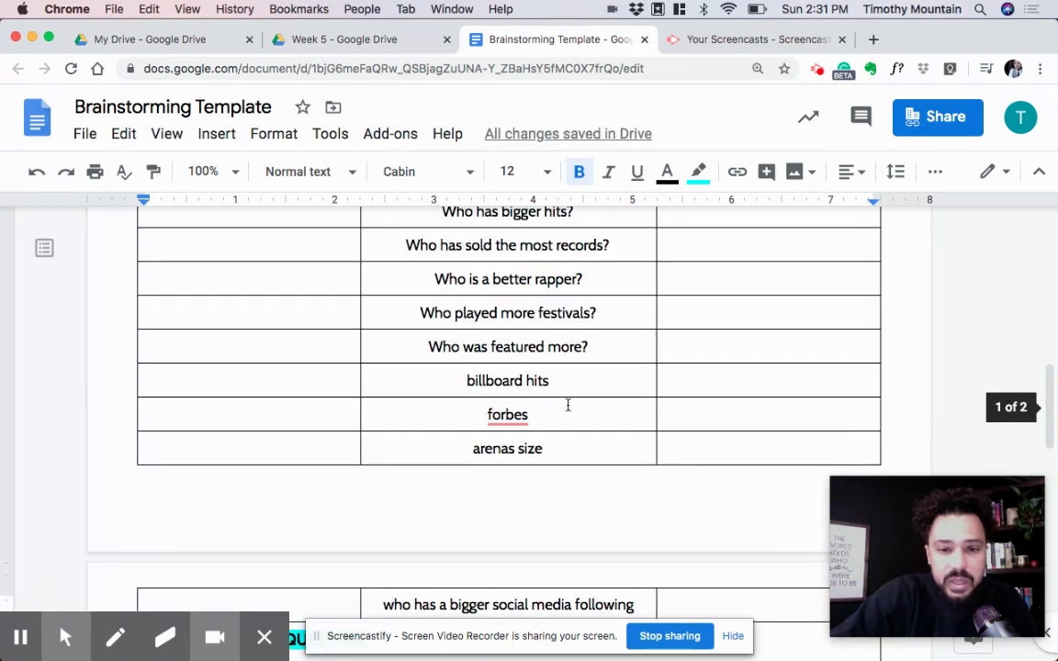
scroll(567, 406, "up", 3)
scroll(569, 399, "down", 1)
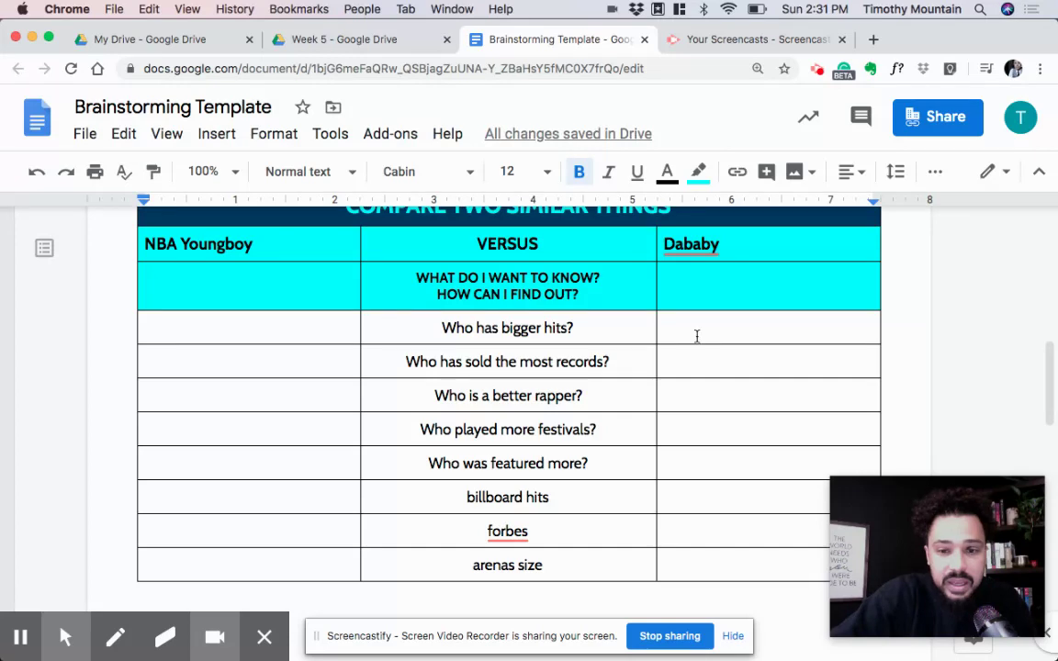
left_click(687, 337)
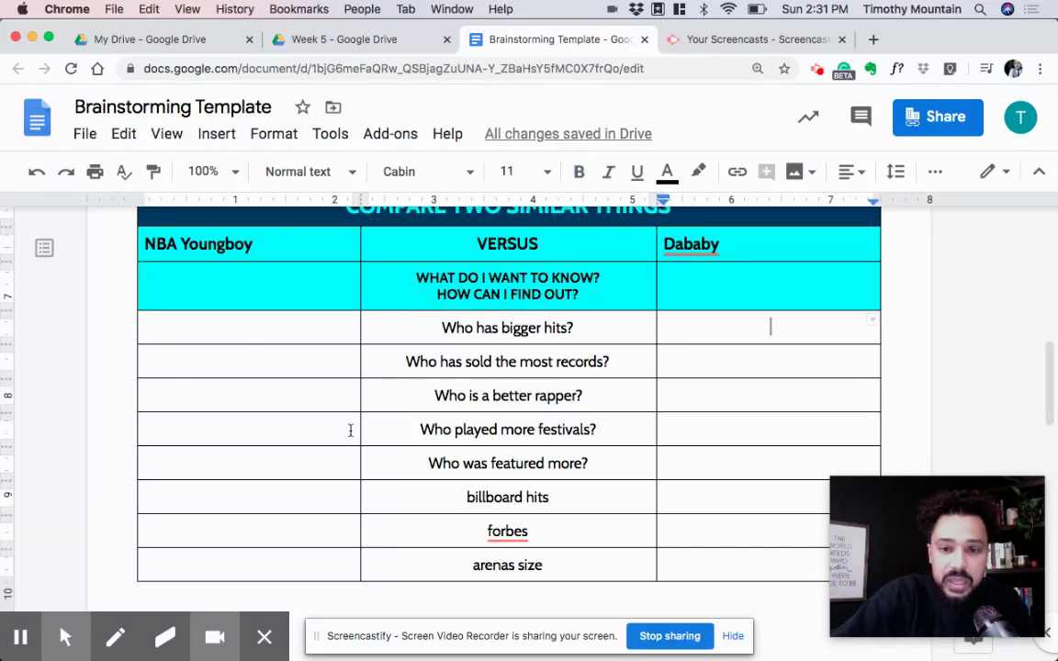
scroll(459, 404, "down", 3)
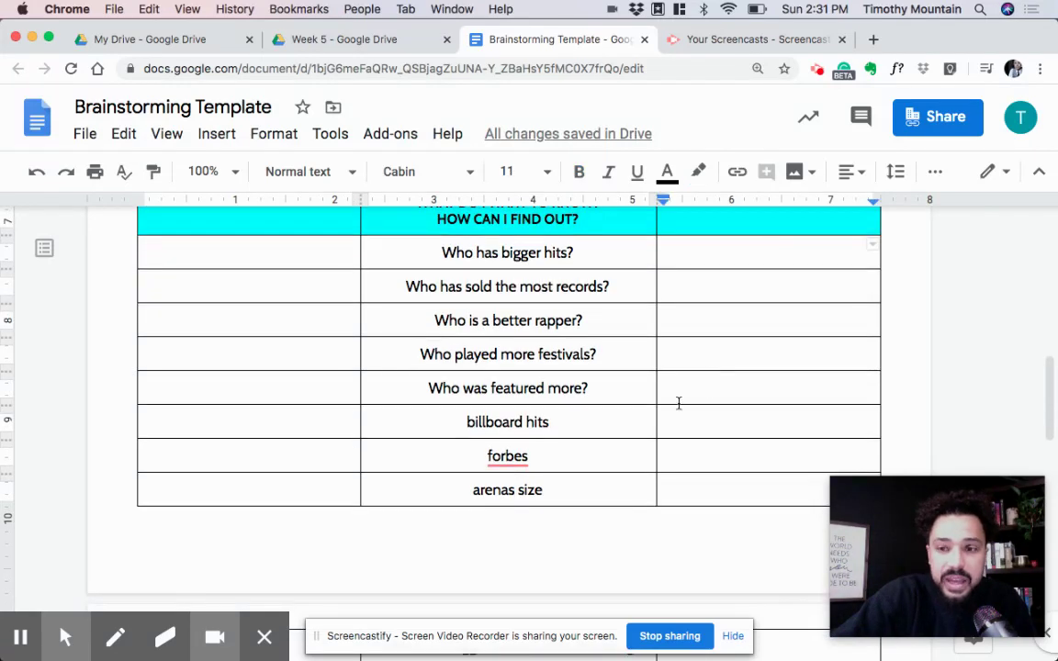
scroll(660, 410, "down", 8)
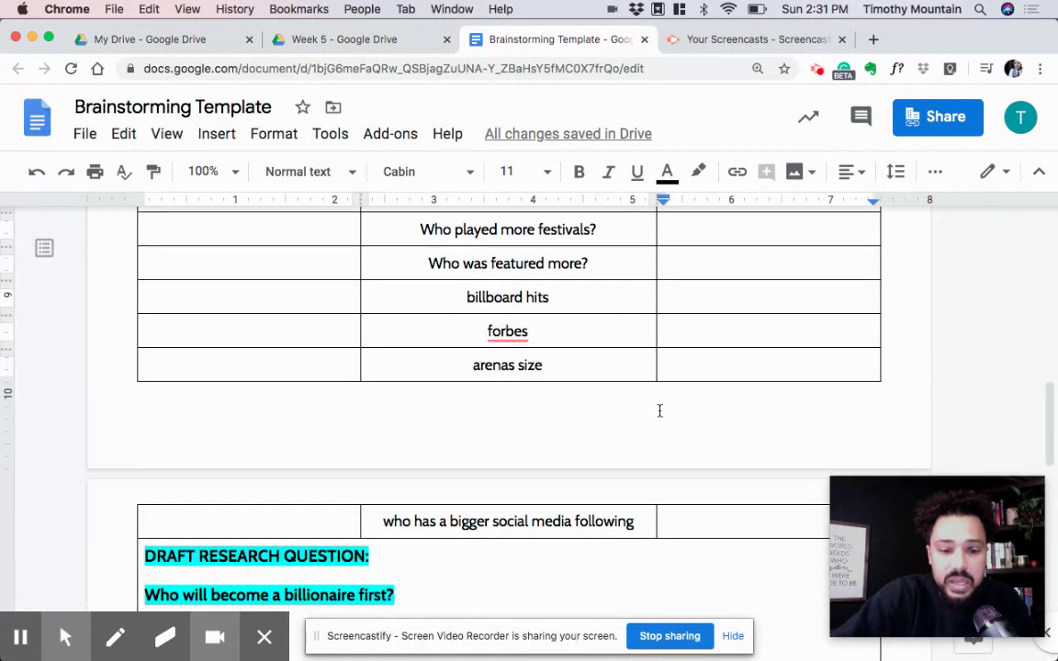
scroll(659, 410, "up", 3)
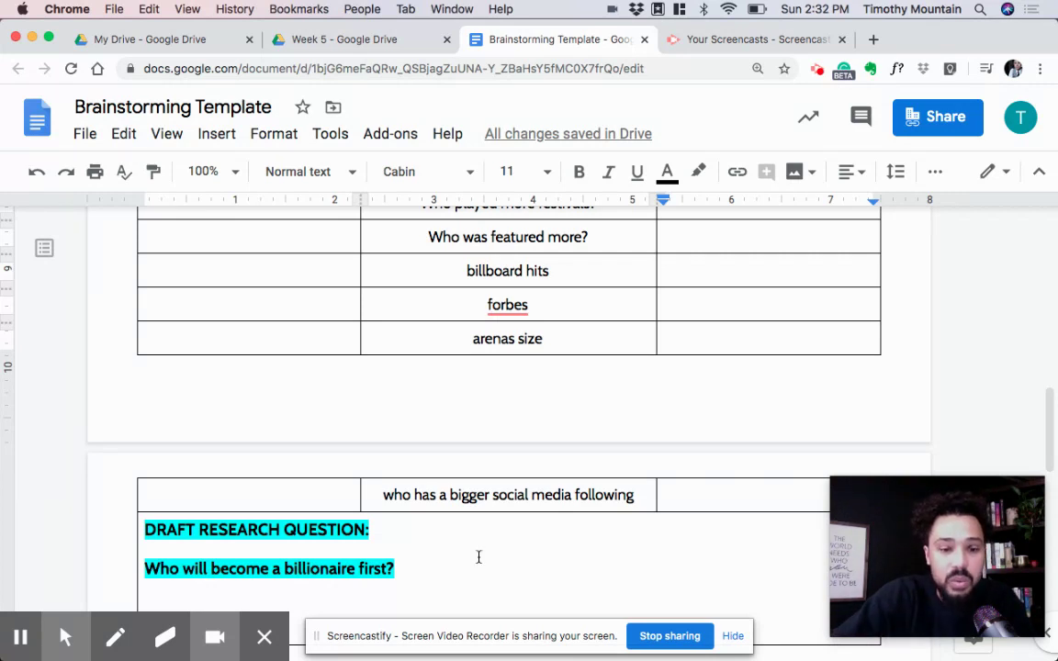
scroll(479, 557, "down", 1)
left_click(418, 533)
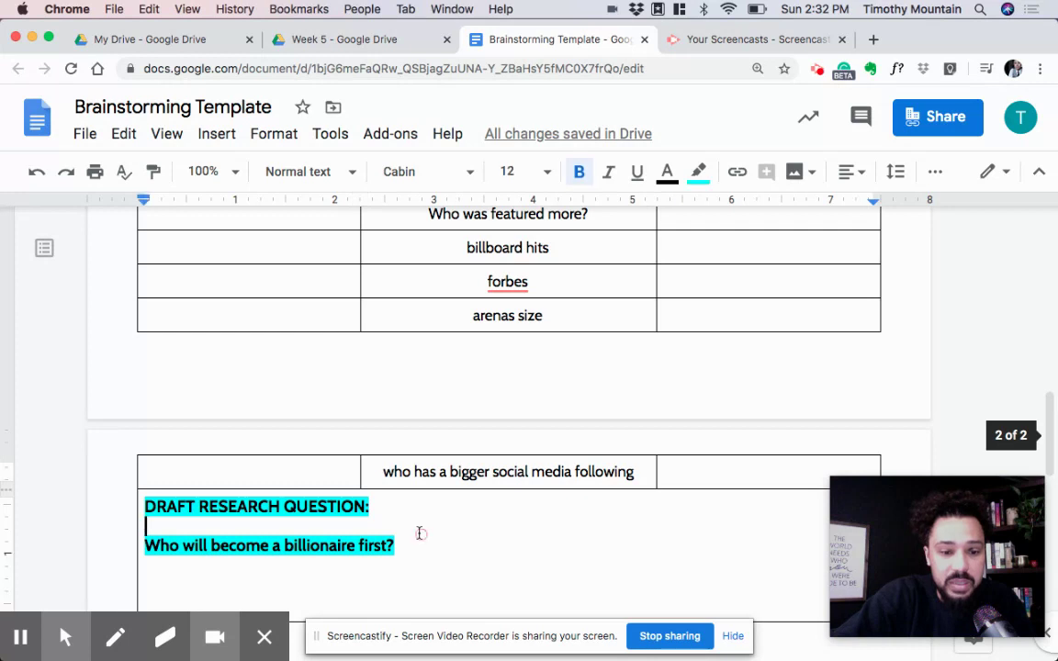